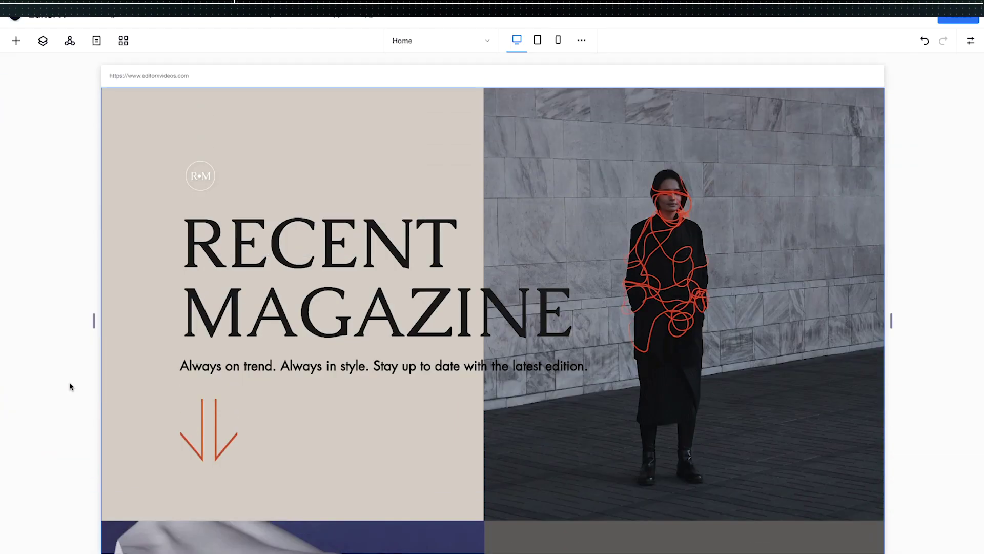
# Look over the Recent Magazine hero and the long uppercase text section below it.
pyautogui.click(133, 410)
pyautogui.scroll(-8, 78, 436)
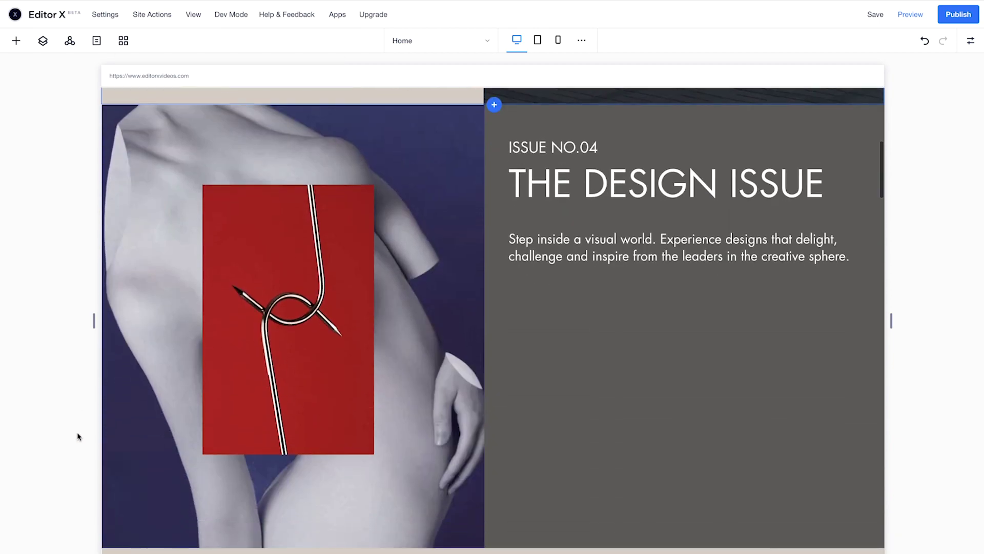
pyautogui.scroll(-8, 77, 436)
pyautogui.click(131, 434)
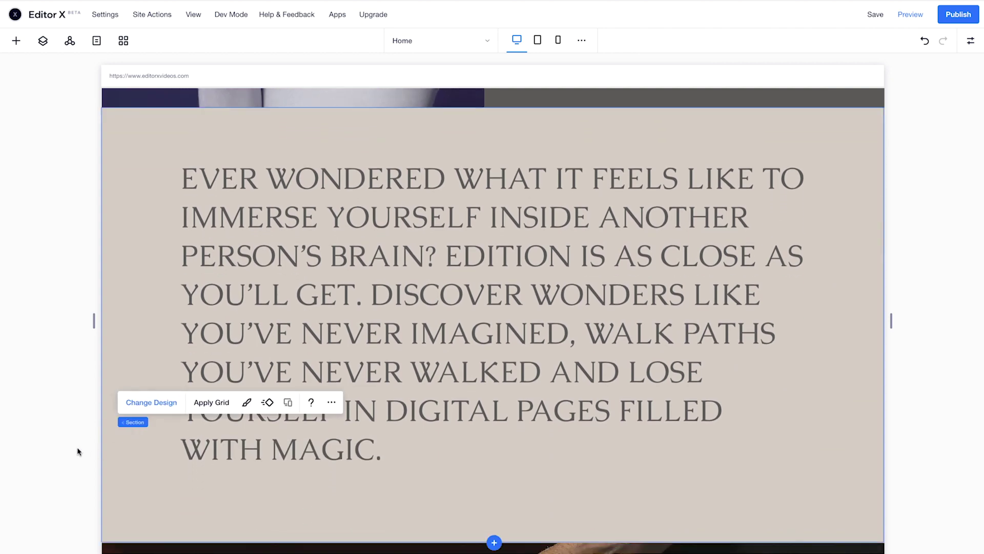
pyautogui.scroll(16, 77, 451)
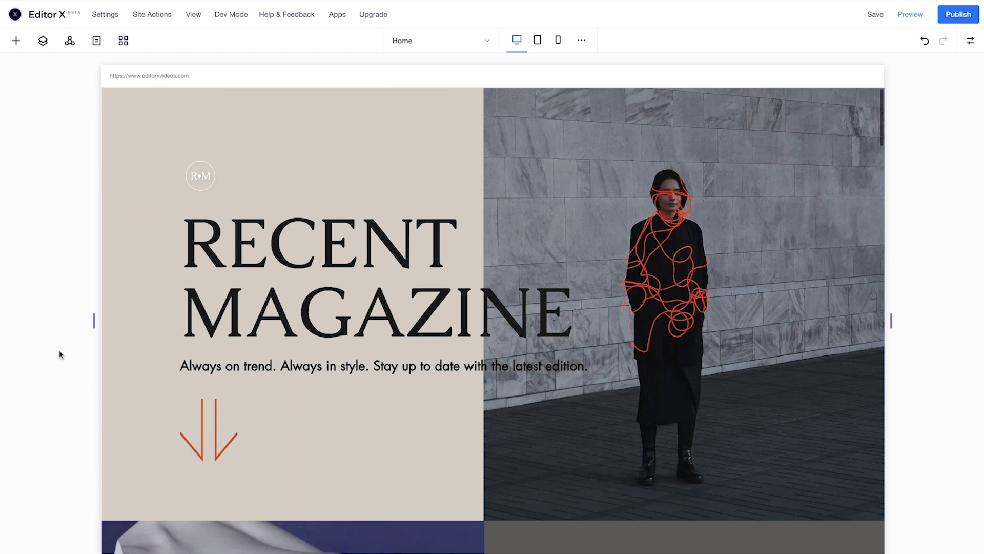
# Inspect the hero section, its woman photo, and the first section's contents in the layer structure.
pyautogui.click(211, 126)
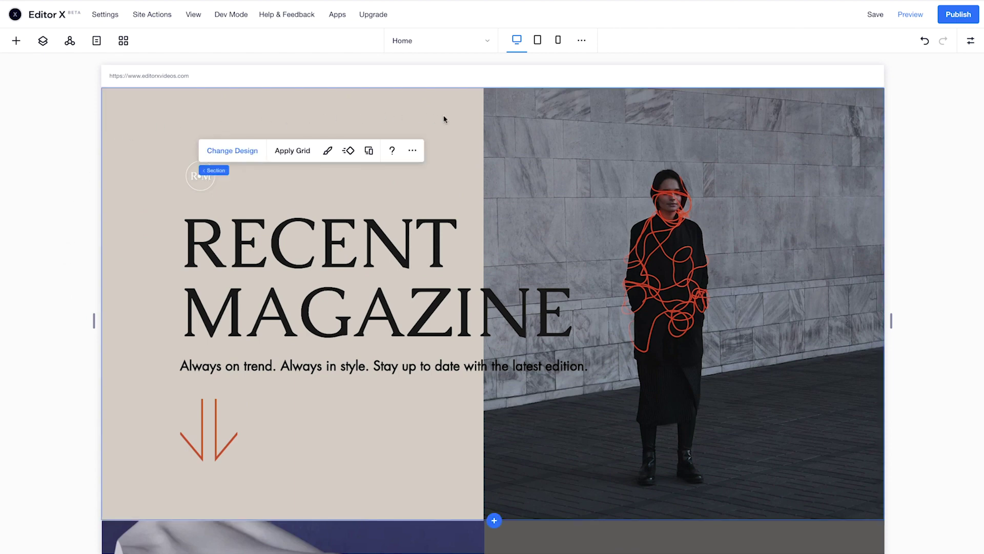
pyautogui.click(491, 127)
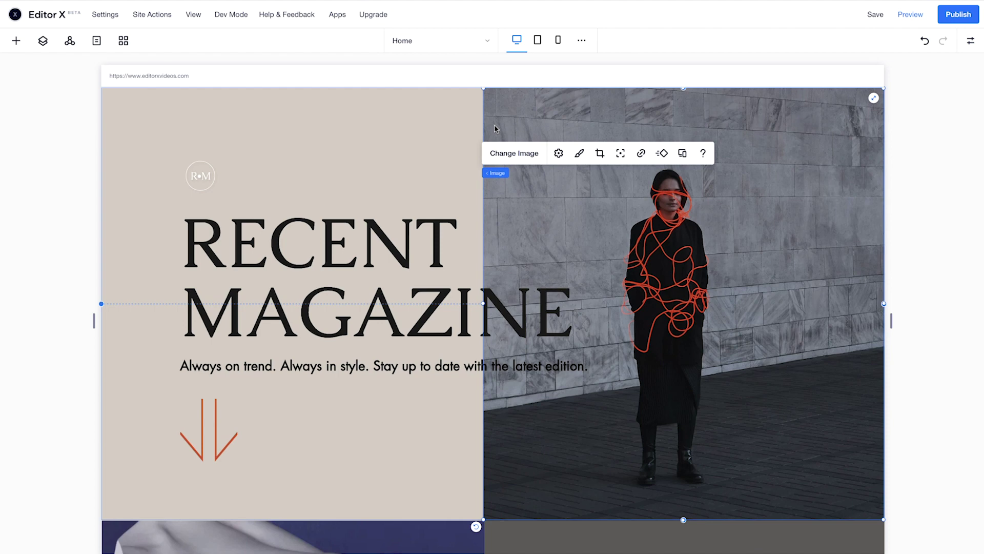
pyautogui.click(497, 177)
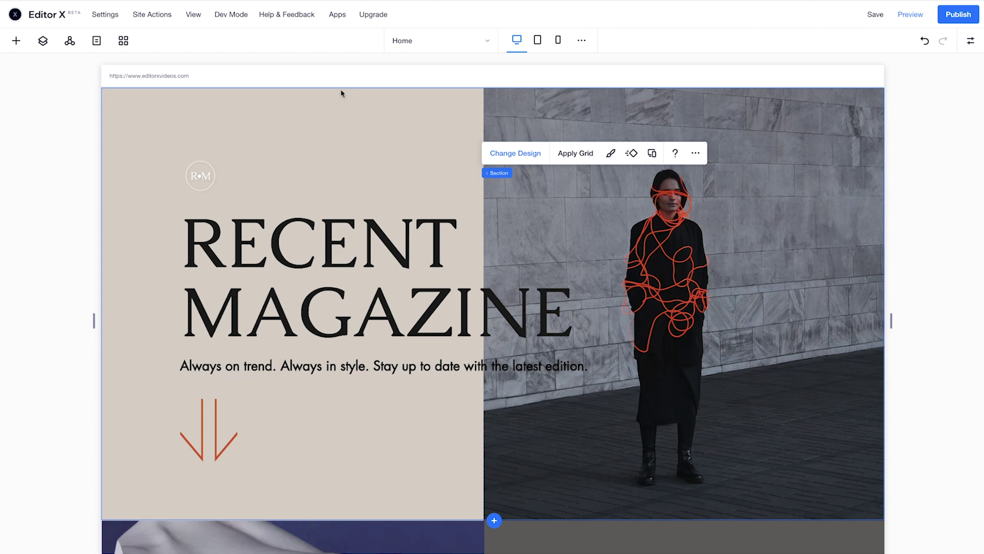
pyautogui.click(44, 48)
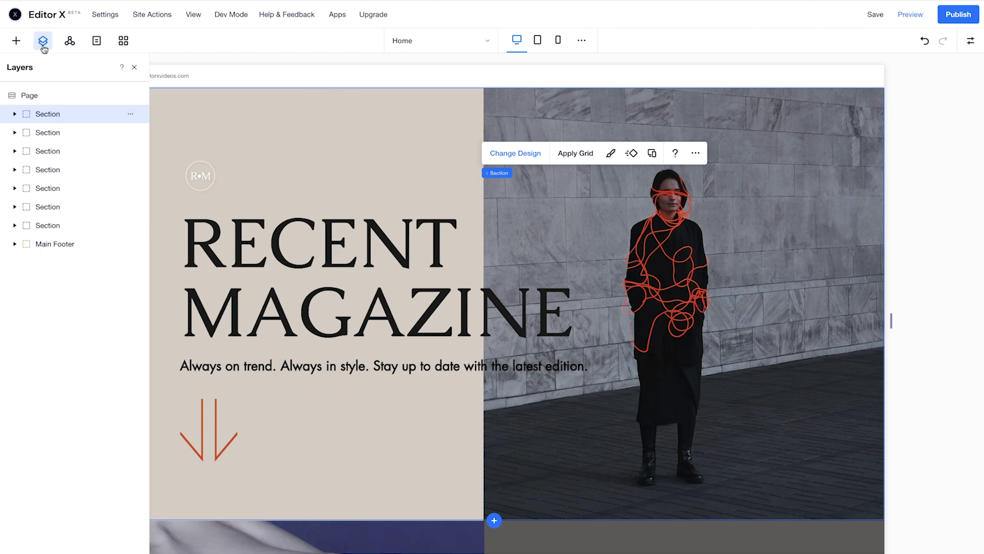
pyautogui.click(19, 114)
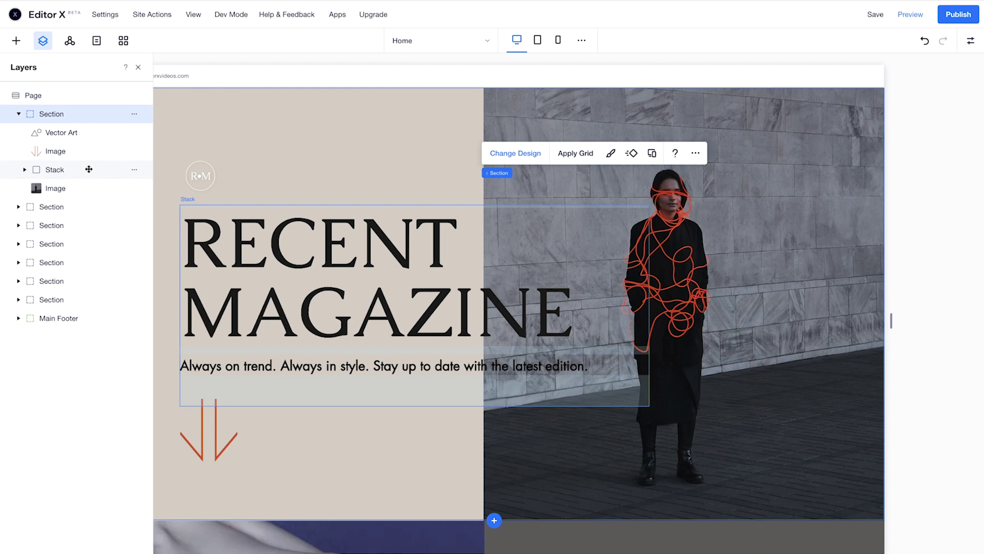
pyautogui.click(18, 114)
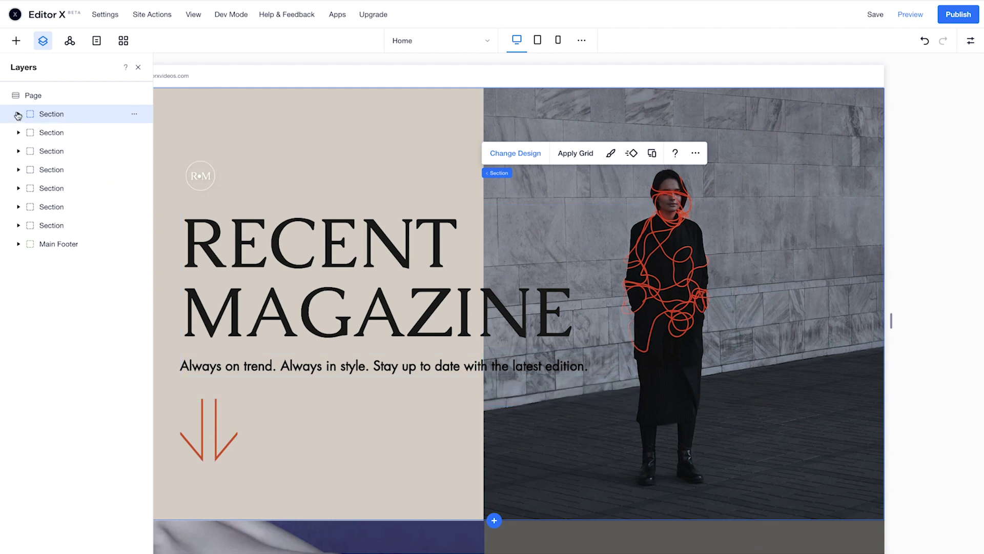
pyautogui.click(43, 40)
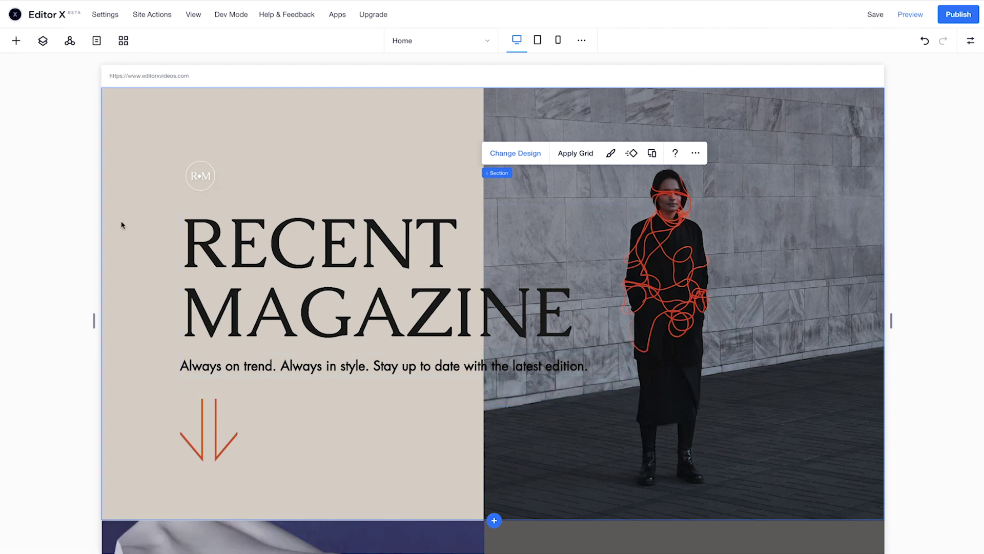
# Add an empty section directly below the hero and give it a #1D1D1D background fill.
pyautogui.click(495, 521)
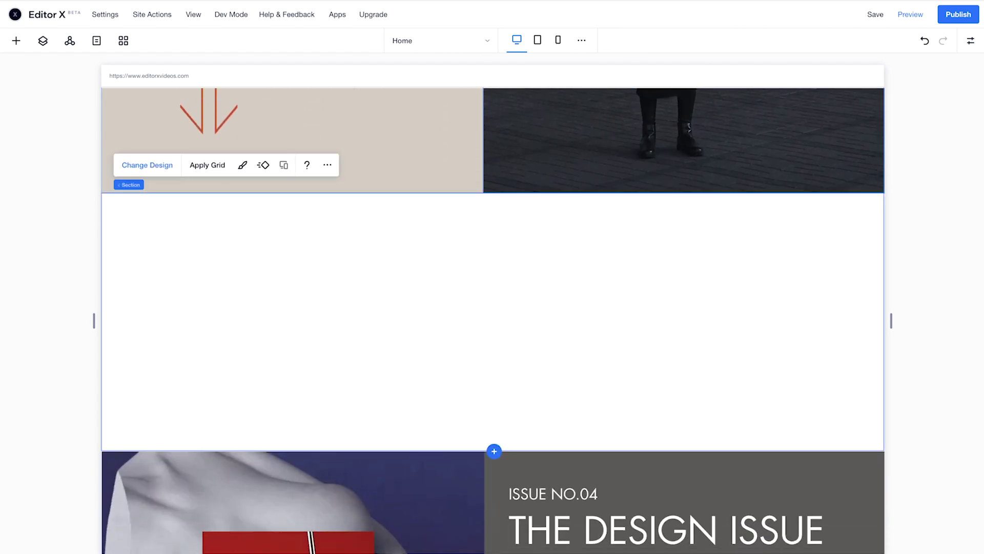
pyautogui.click(152, 173)
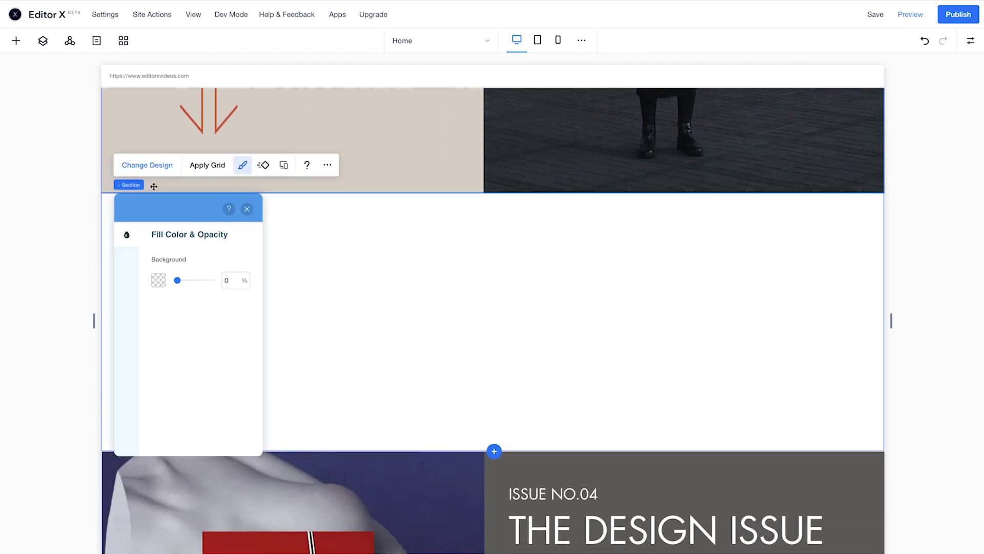
pyautogui.click(159, 281)
pyautogui.click(219, 422)
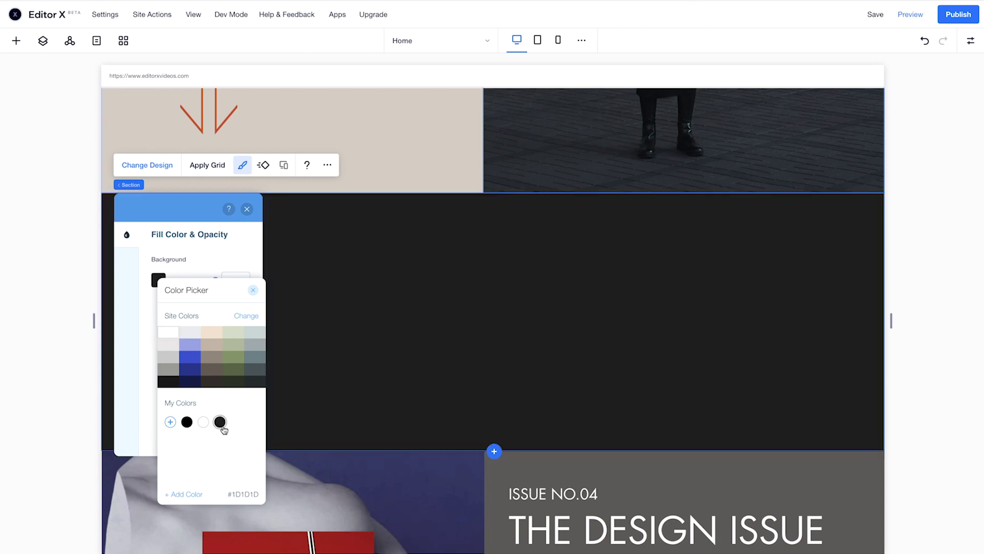
pyautogui.click(294, 300)
pyautogui.click(246, 209)
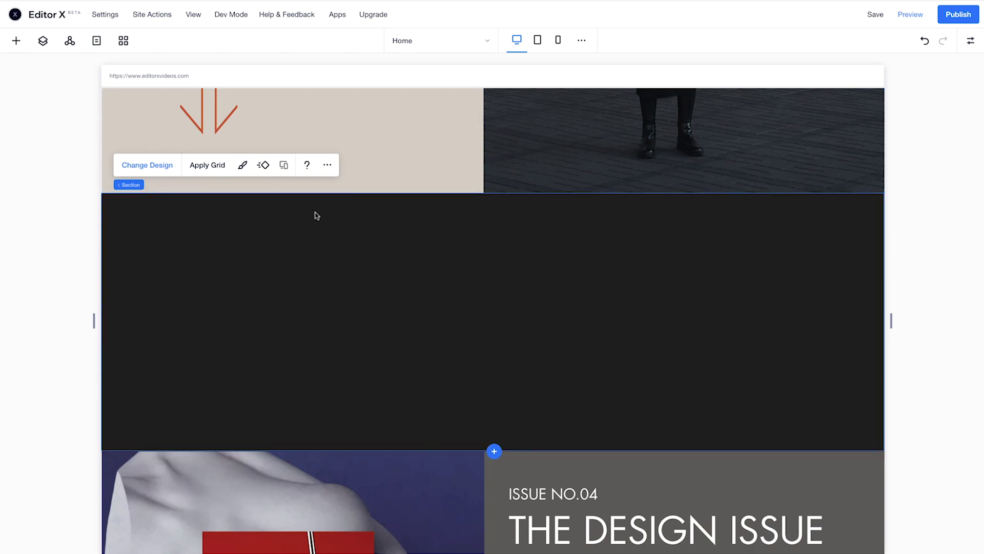
# Move the hero up and back down, then flip the dark section to vertical as a left strip.
pyautogui.click(328, 167)
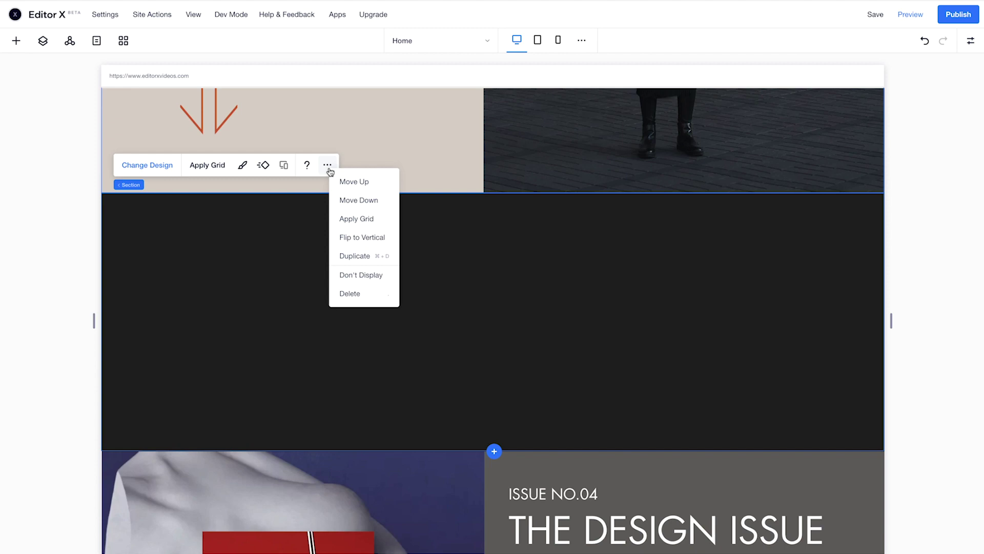
pyautogui.click(382, 182)
pyautogui.click(327, 250)
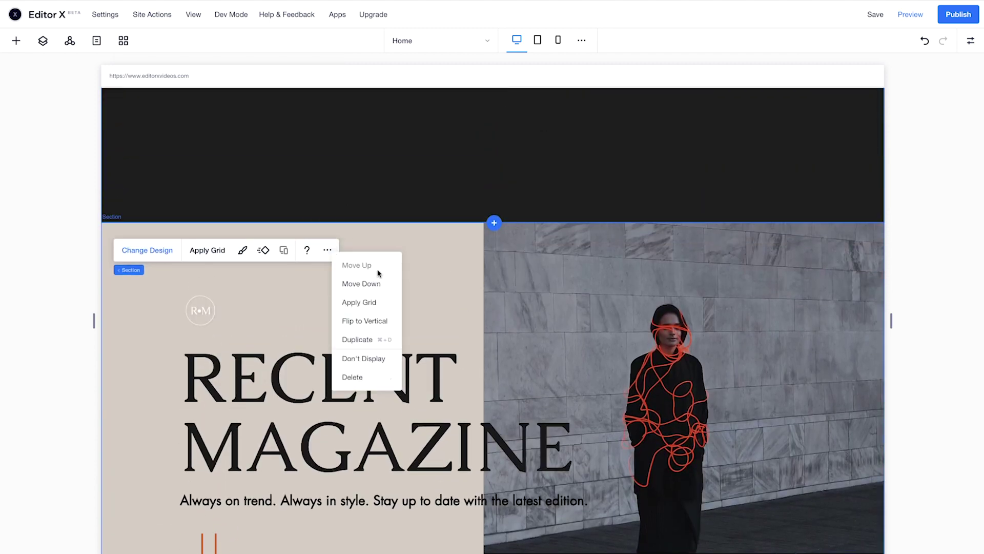
pyautogui.click(388, 284)
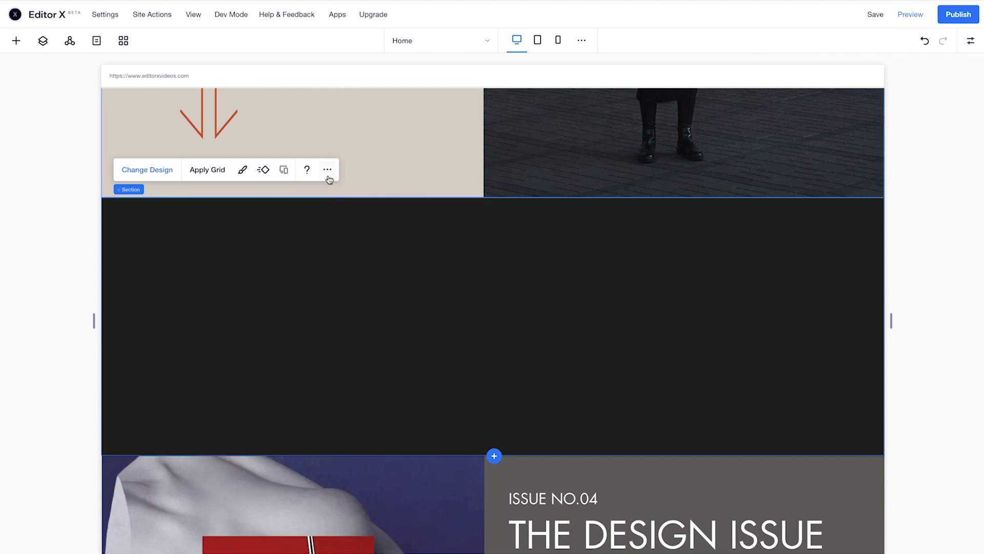
pyautogui.click(329, 179)
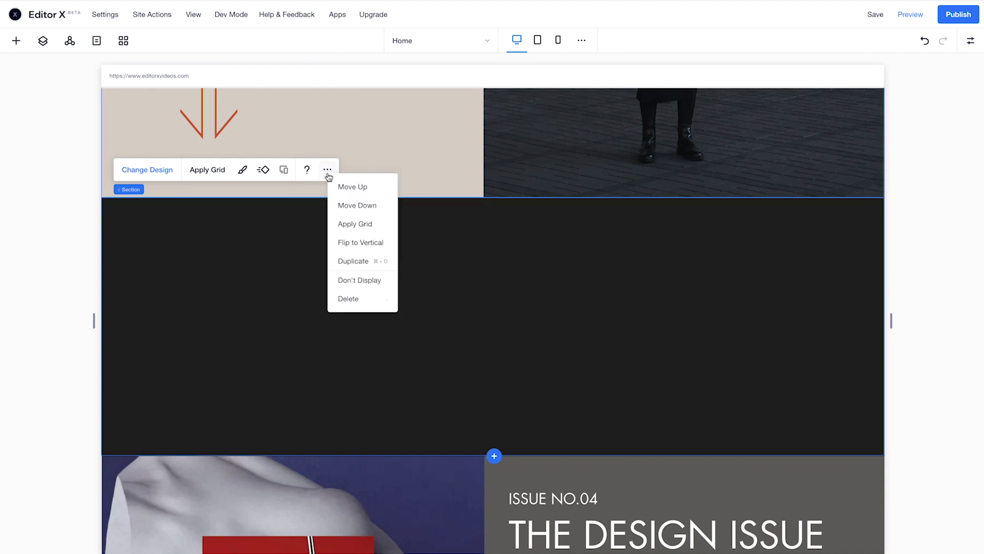
pyautogui.click(390, 244)
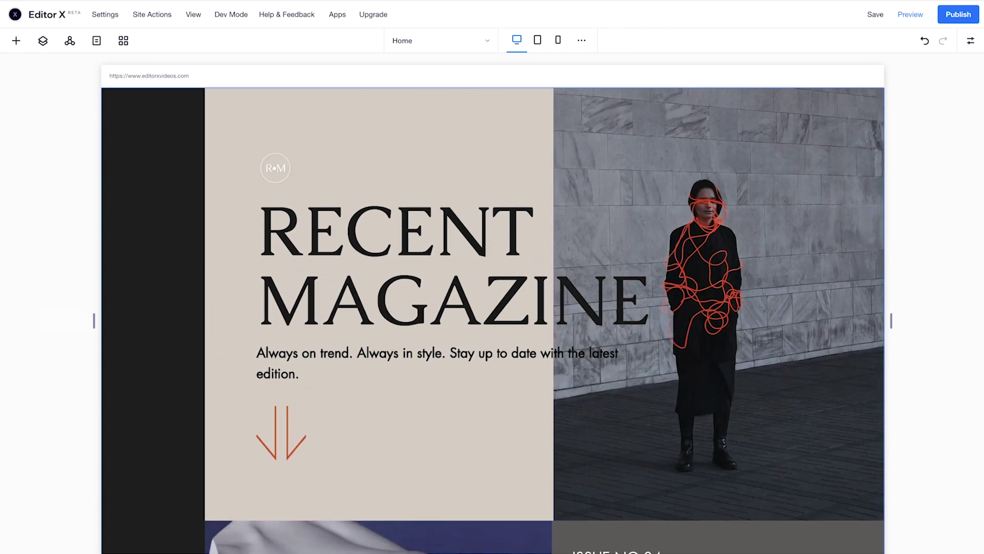
# Drag the R•M logo from the beige hero panel to the top-left of the dark strip.
pyautogui.click(276, 172)
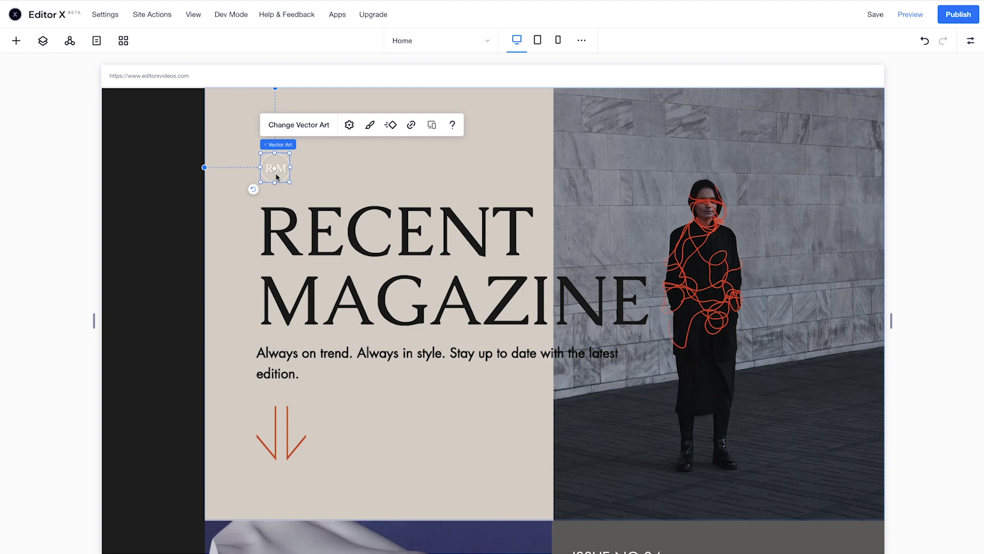
pyautogui.moveTo(275, 172); pyautogui.dragTo(126, 115)
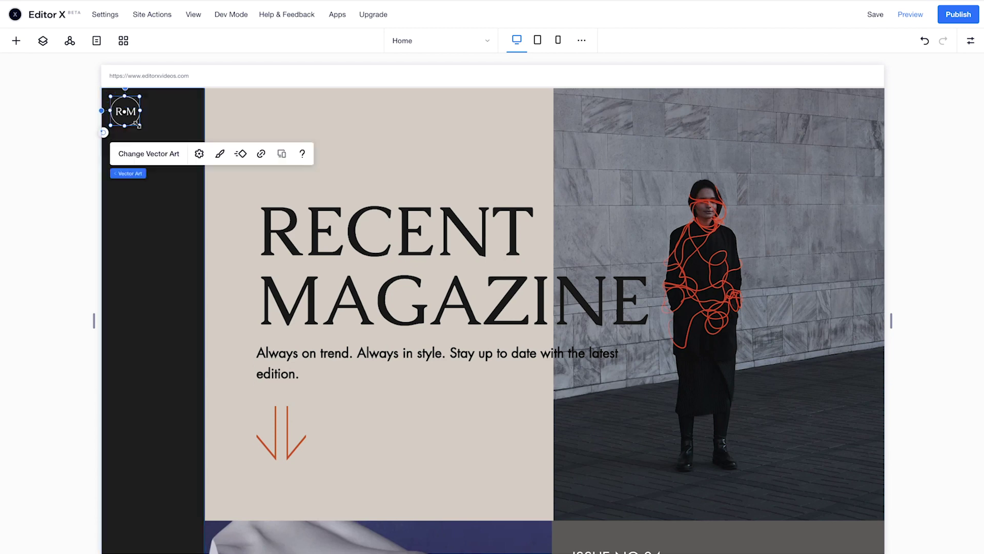
# Place a grey circular social bar with 32 px vertically stacked icons low in the dark strip.
pyautogui.click(16, 41)
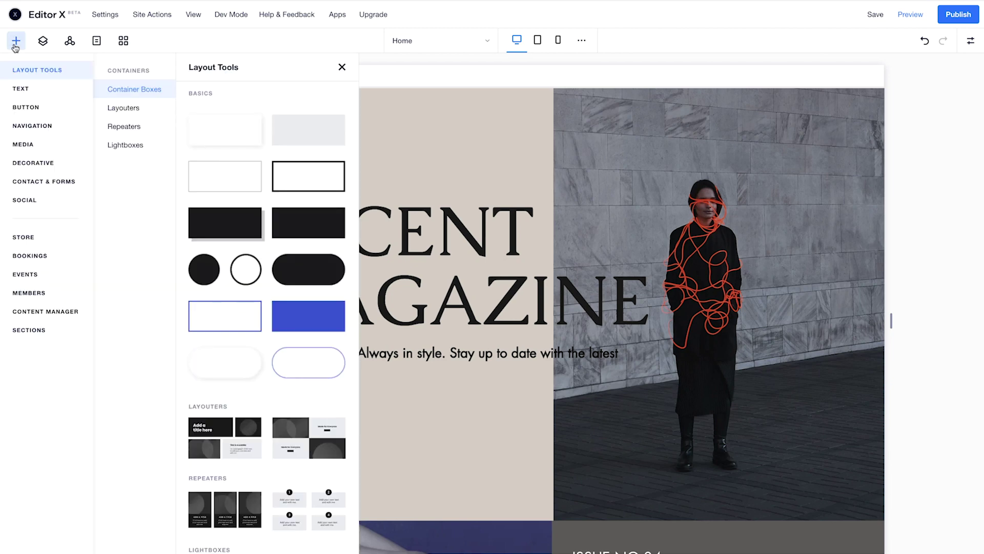
pyautogui.click(2, 201)
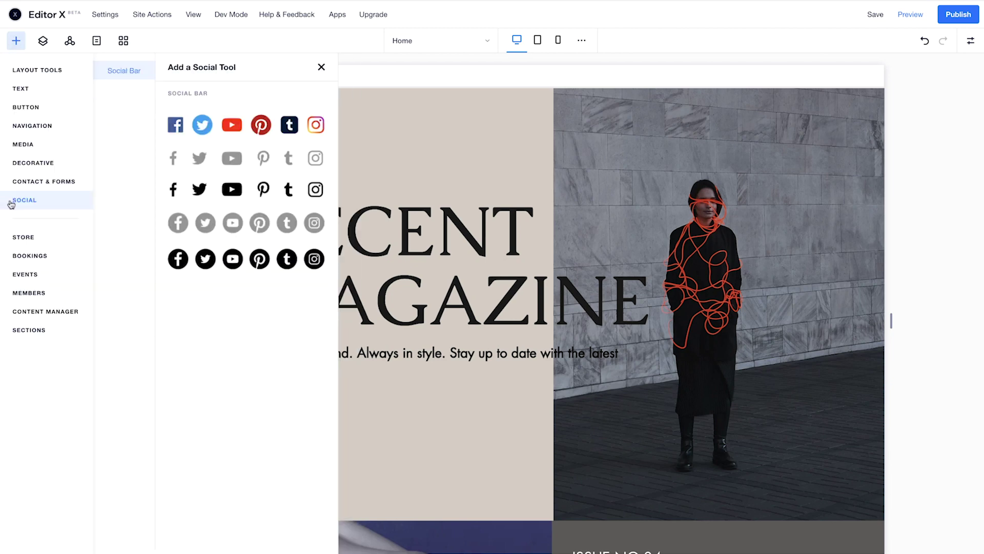
pyautogui.moveTo(182, 225); pyautogui.dragTo(422, 485)
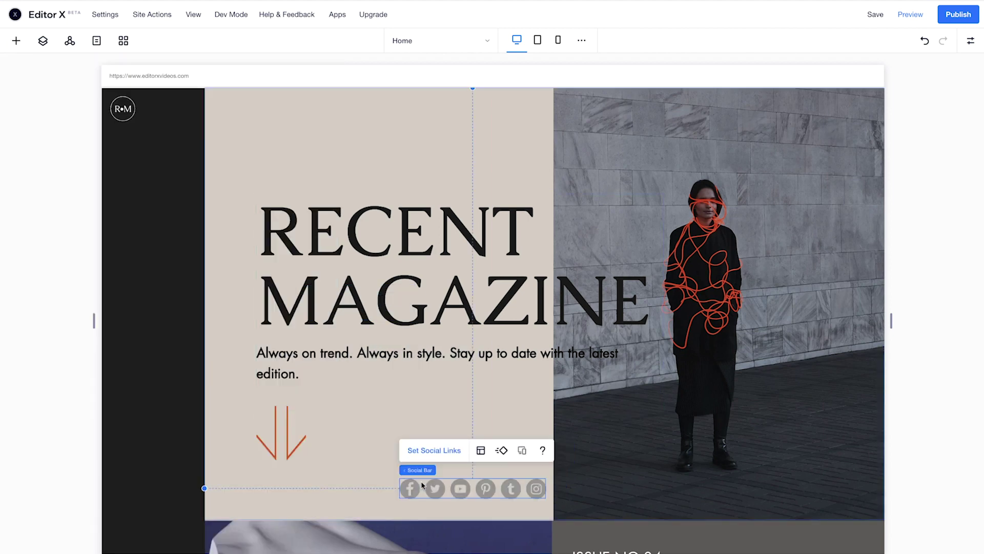
pyautogui.click(481, 451)
pyautogui.moveTo(596, 389); pyautogui.dragTo(589, 389)
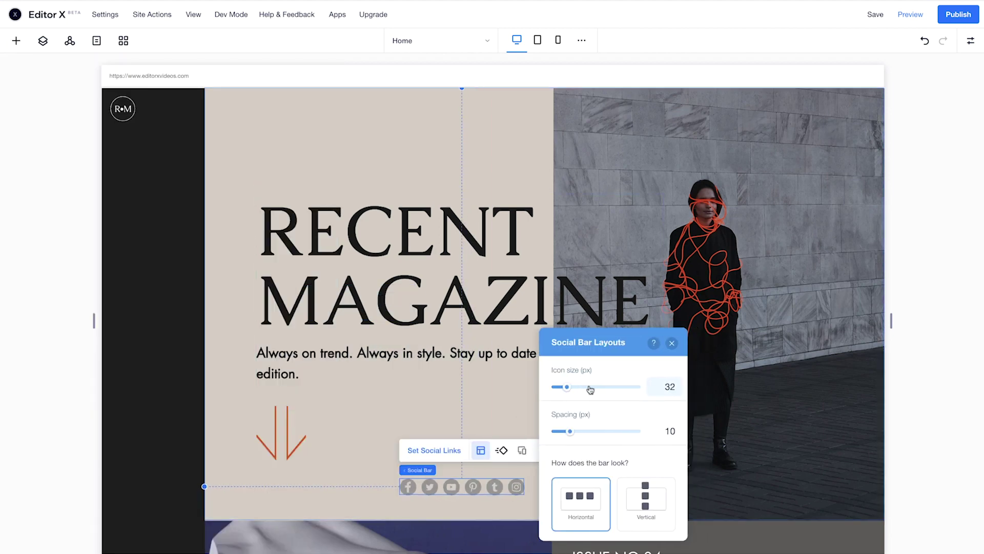
pyautogui.click(648, 505)
pyautogui.moveTo(408, 494); pyautogui.dragTo(125, 433)
# Narrow the dark sidebar section and fix its width at 70 px.
pyautogui.click(145, 433)
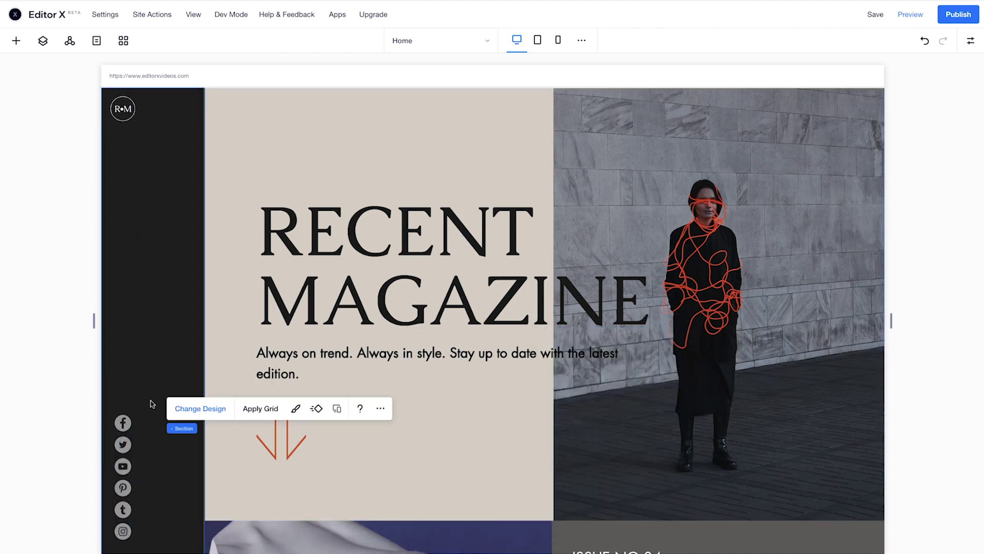
pyautogui.moveTo(203, 345); pyautogui.dragTo(162, 345)
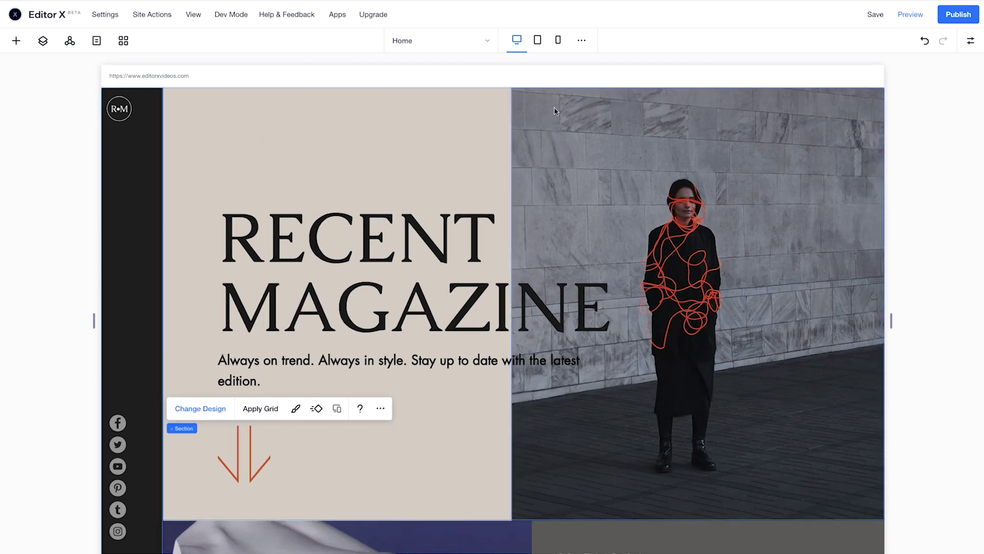
pyautogui.click(971, 42)
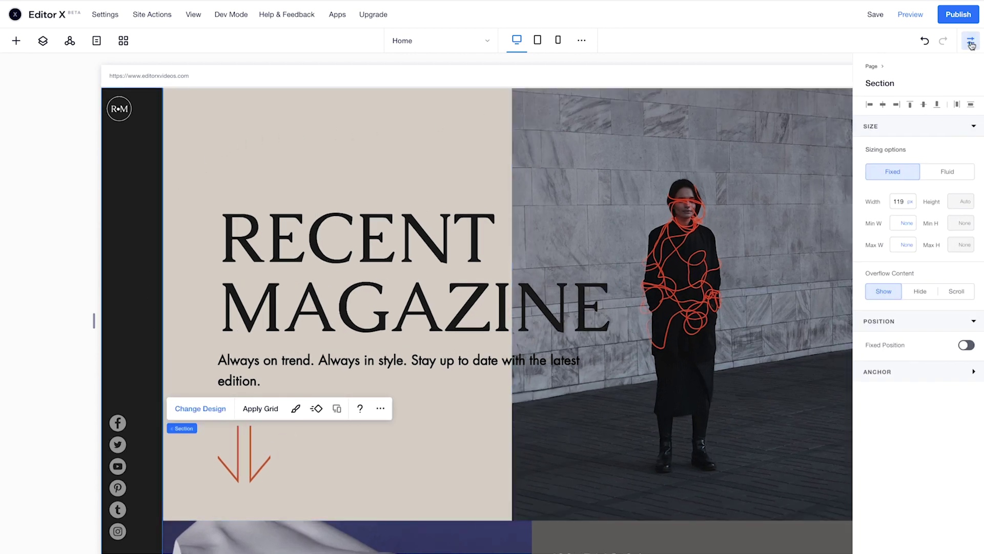
pyautogui.doubleClick(899, 201)
pyautogui.write('70')
pyautogui.press('Return')
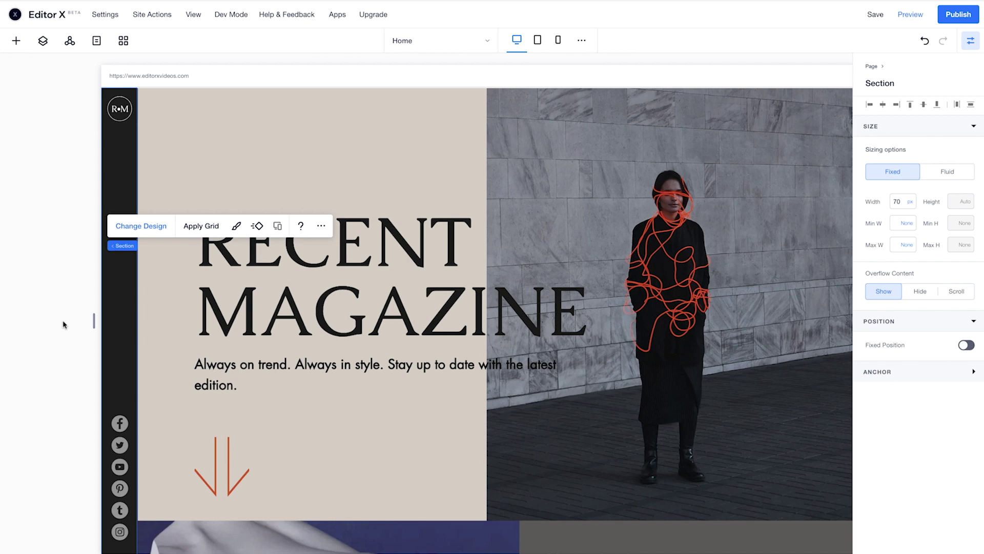
# Turn on Fixed Position for the R•M logo and the social icons bar.
pyautogui.click(119, 116)
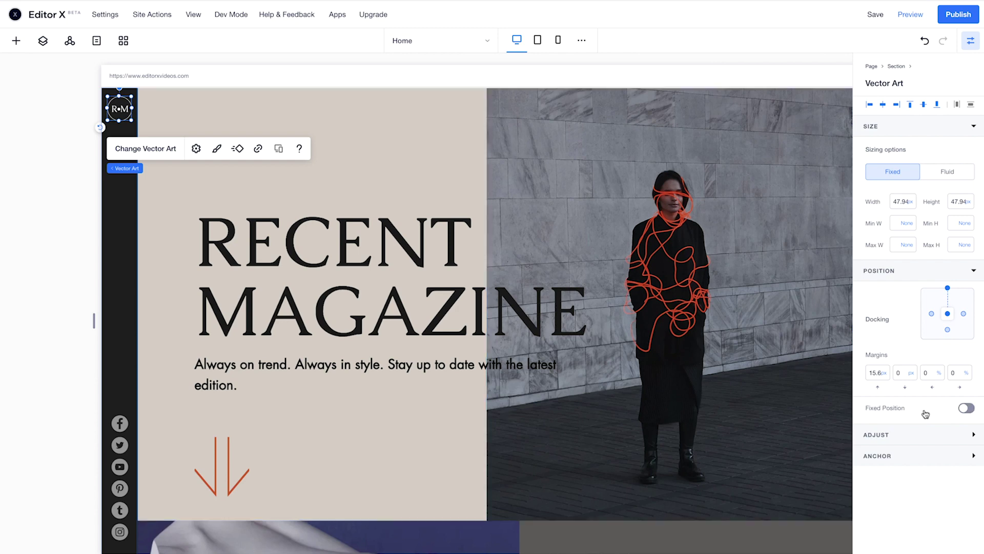
pyautogui.click(967, 409)
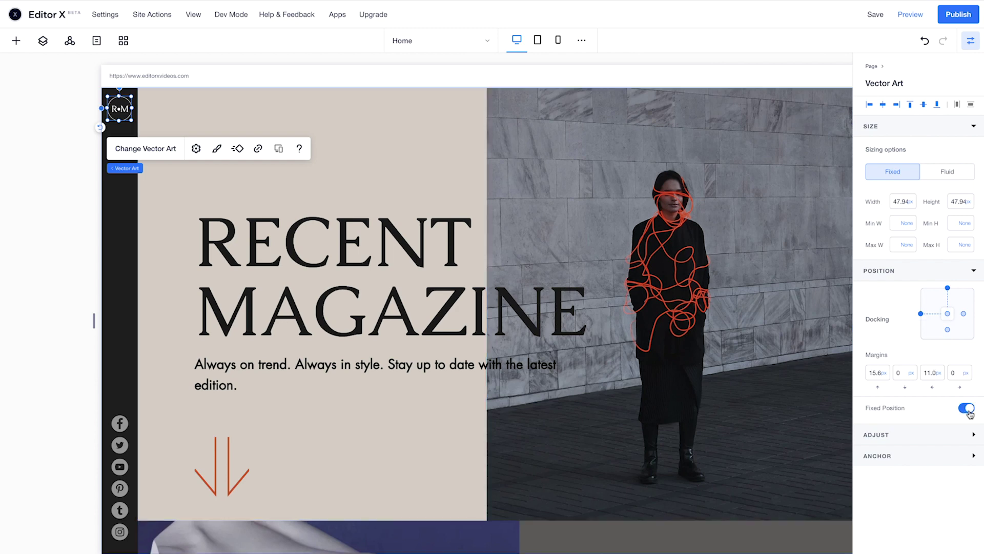
pyautogui.click(125, 433)
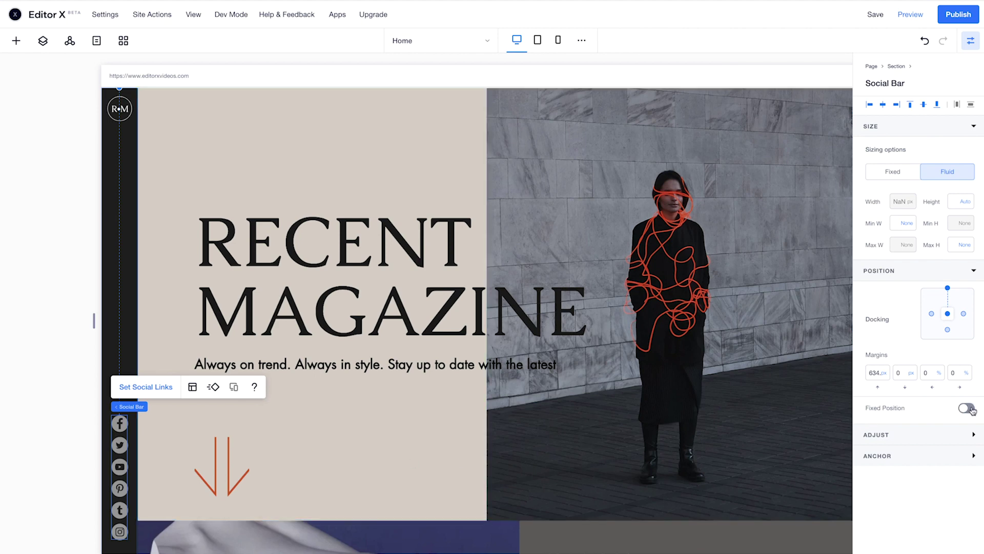
pyautogui.click(970, 410)
# Scroll the page down and back up to confirm the logo and icons stay put.
pyautogui.click(68, 476)
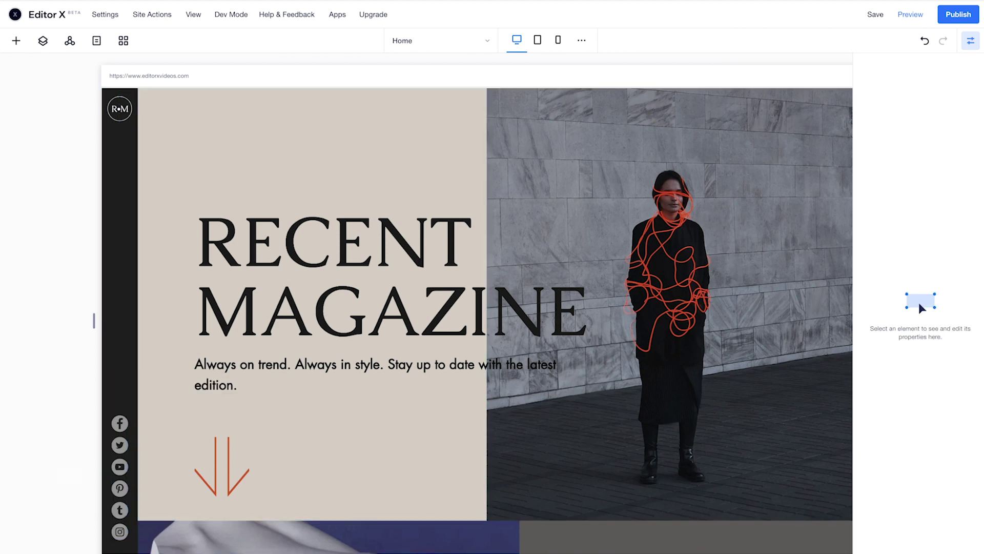
pyautogui.scroll(-10, 68, 476)
pyautogui.scroll(-8, 68, 477)
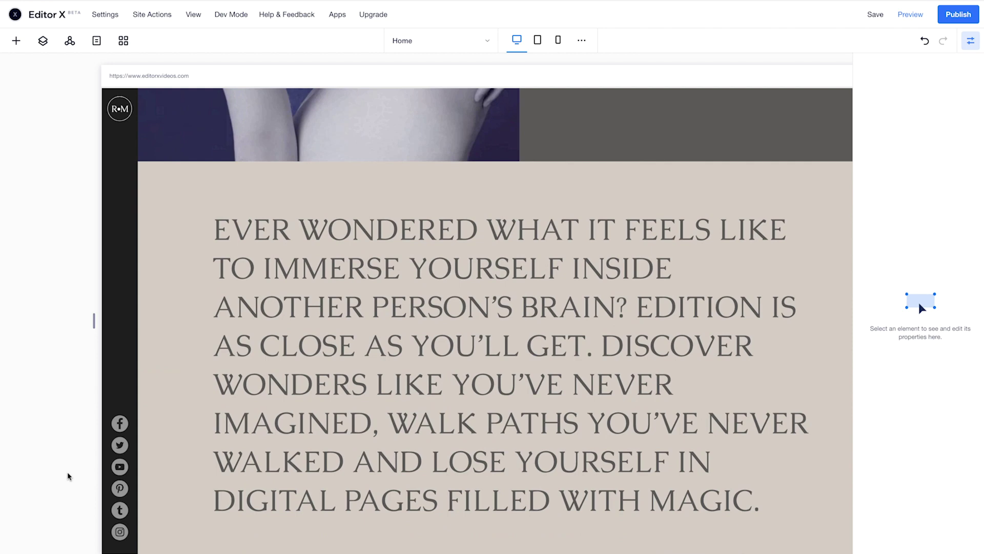
pyautogui.scroll(2, 68, 477)
pyautogui.scroll(15, 68, 476)
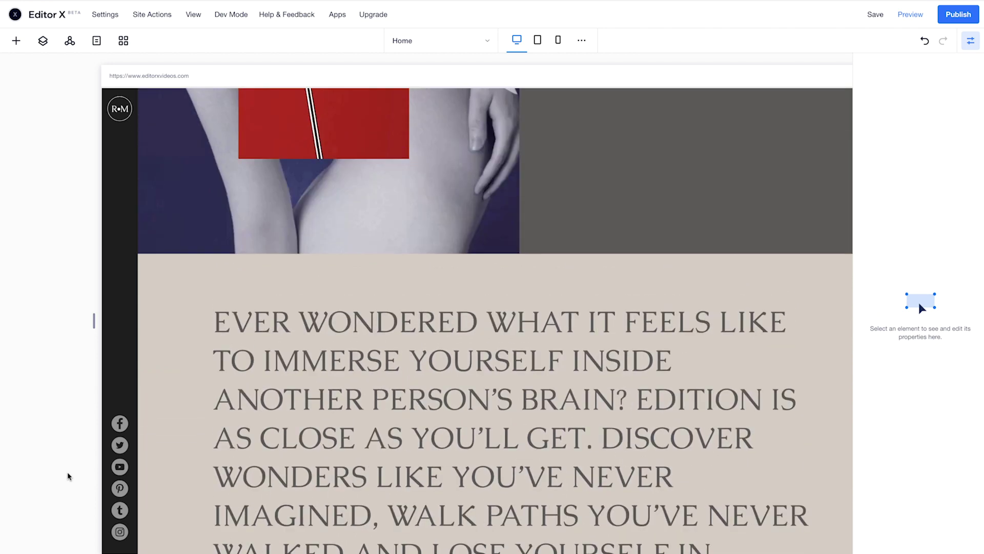
pyautogui.scroll(2, 68, 476)
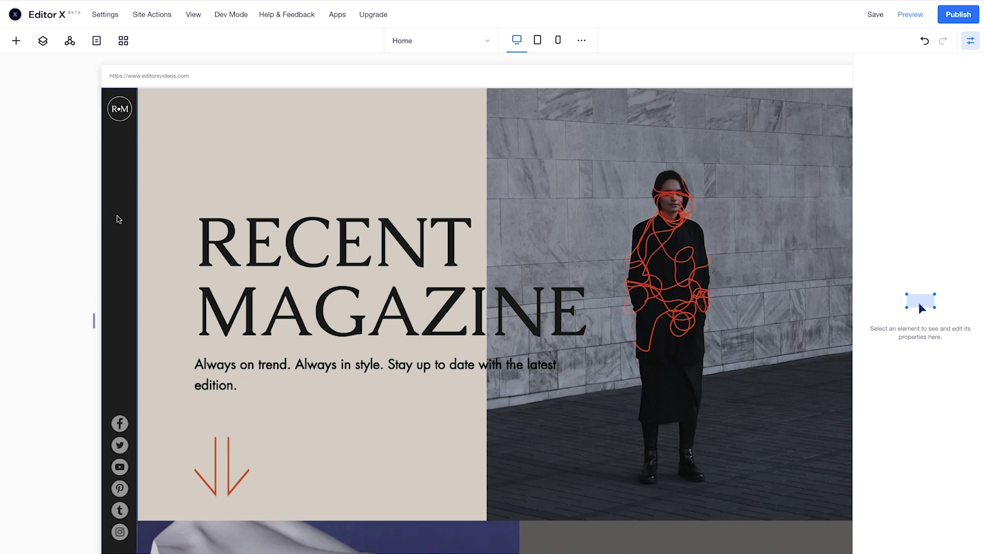
# Switch the hero section's height unit to vh and set it to 100.
pyautogui.click(355, 157)
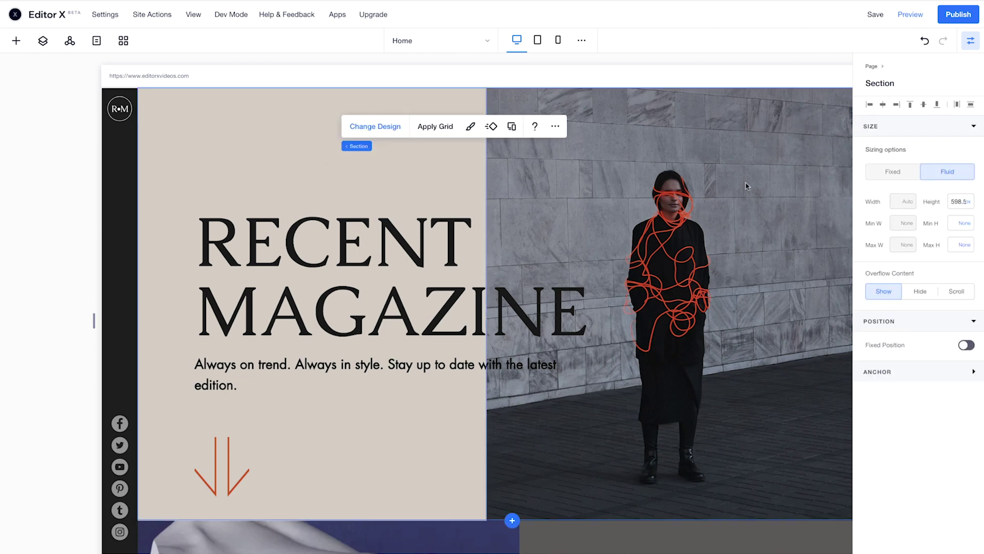
pyautogui.click(970, 203)
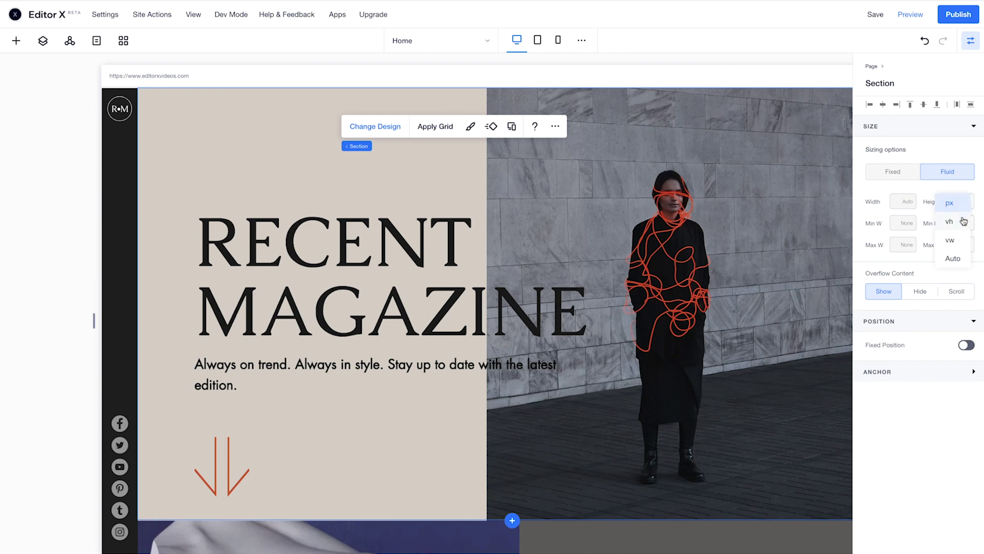
pyautogui.click(964, 221)
pyautogui.write('100')
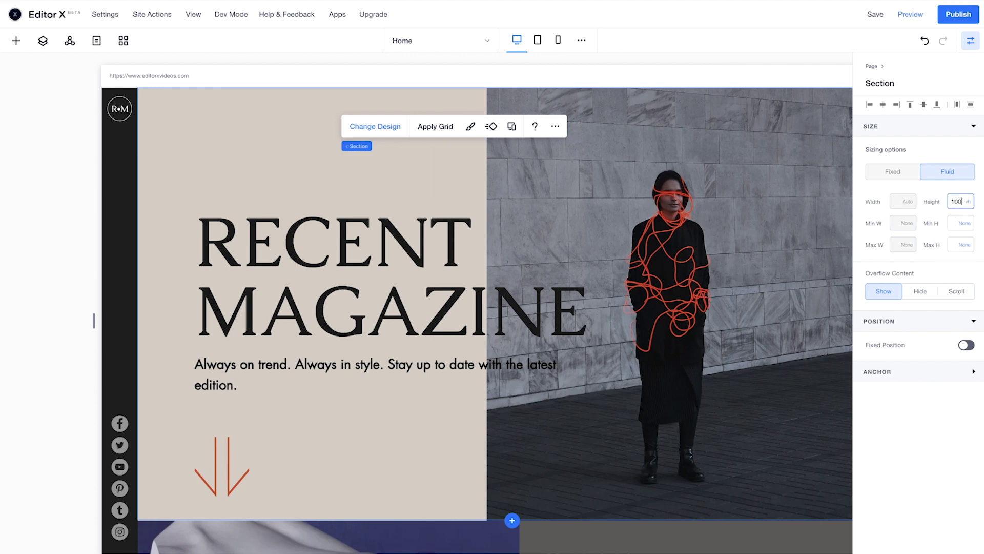
pyautogui.press('Return')
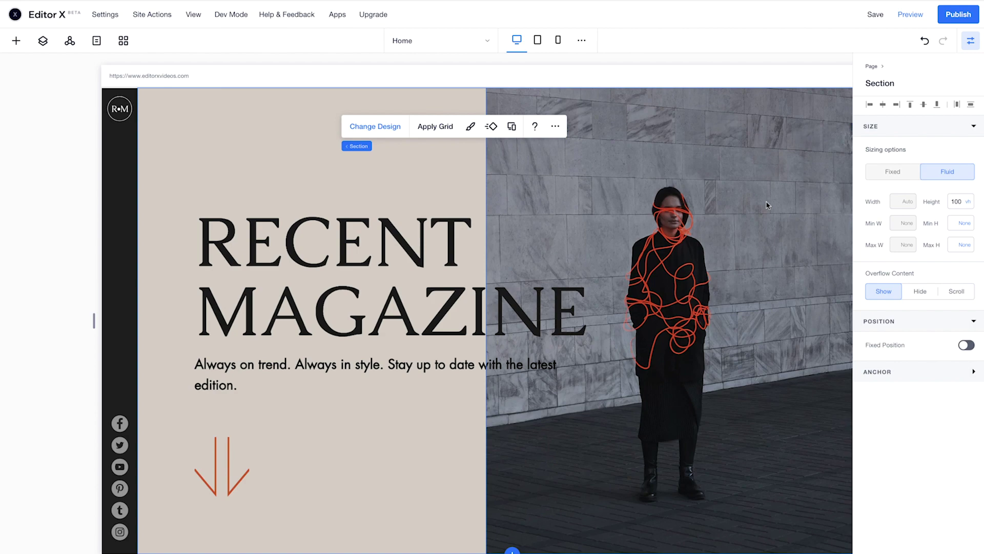
# Apply a grid to the hero, fit the street photo into its right cell, and view tablet layout.
pyautogui.click(436, 126)
pyautogui.click(527, 370)
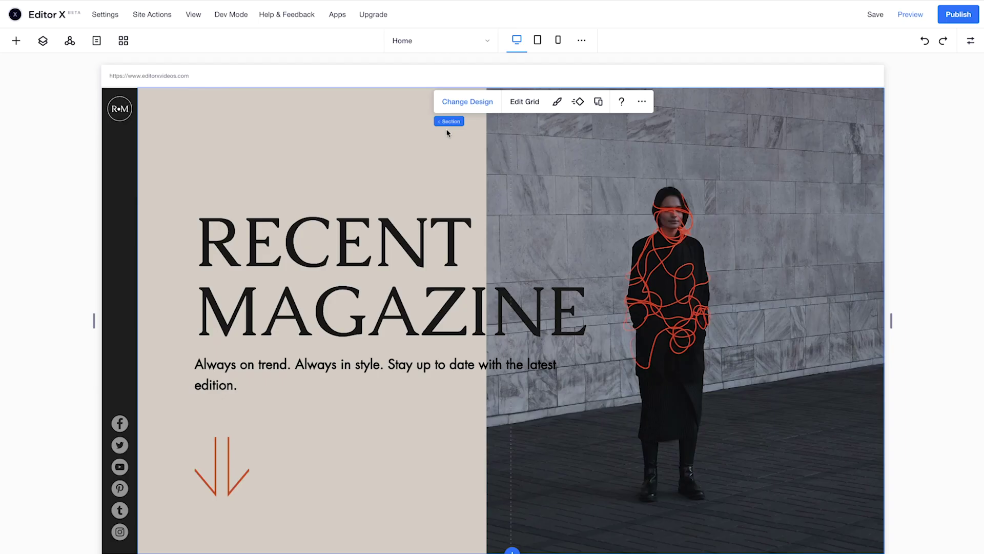
pyautogui.click(554, 157)
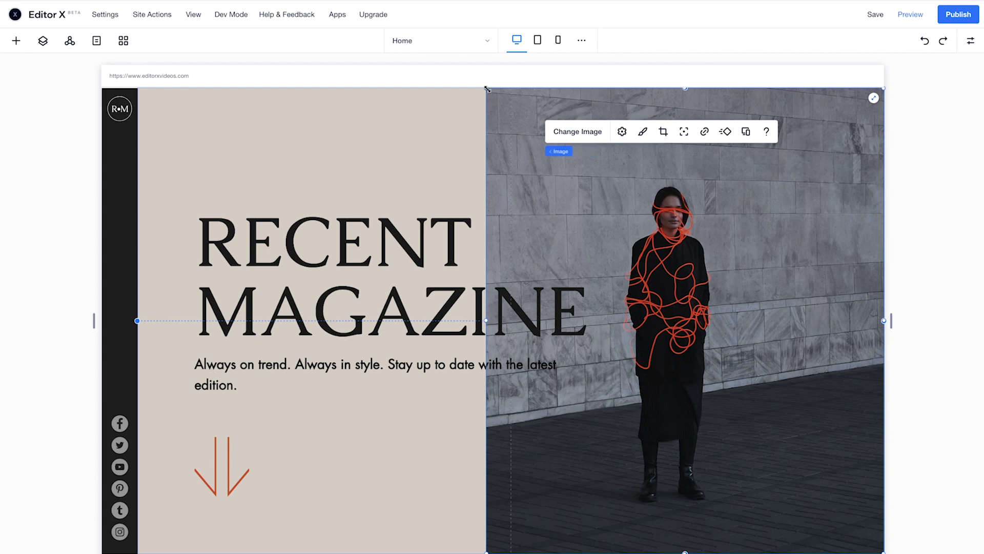
pyautogui.moveTo(546, 135); pyautogui.dragTo(605, 168)
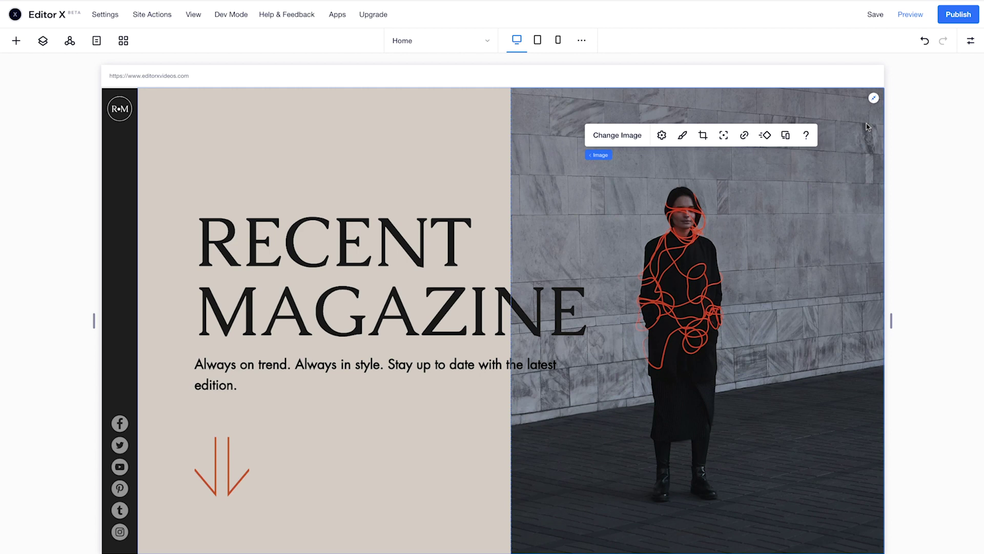
pyautogui.click(538, 48)
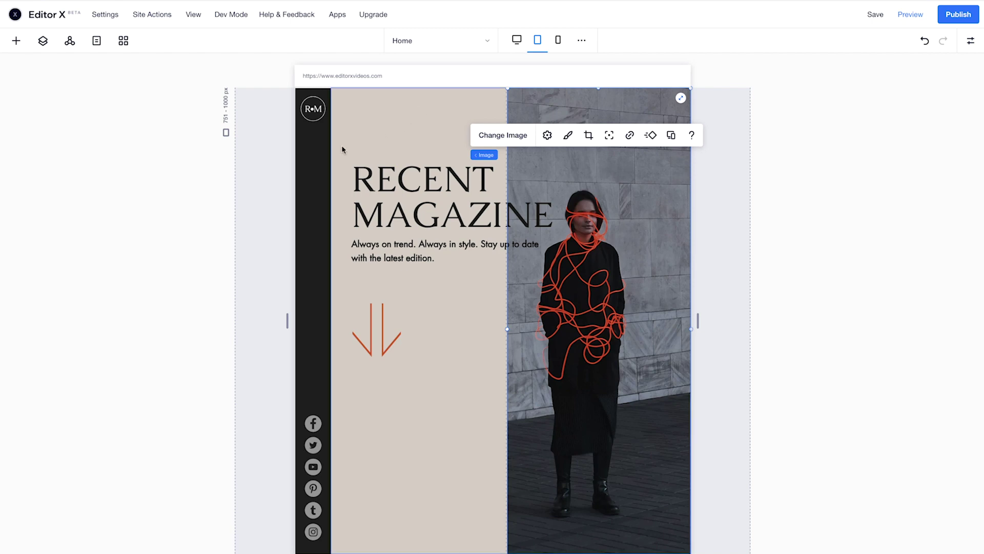
# Flip the dark sidebar section to horizontal on the tablet layout.
pyautogui.click(317, 159)
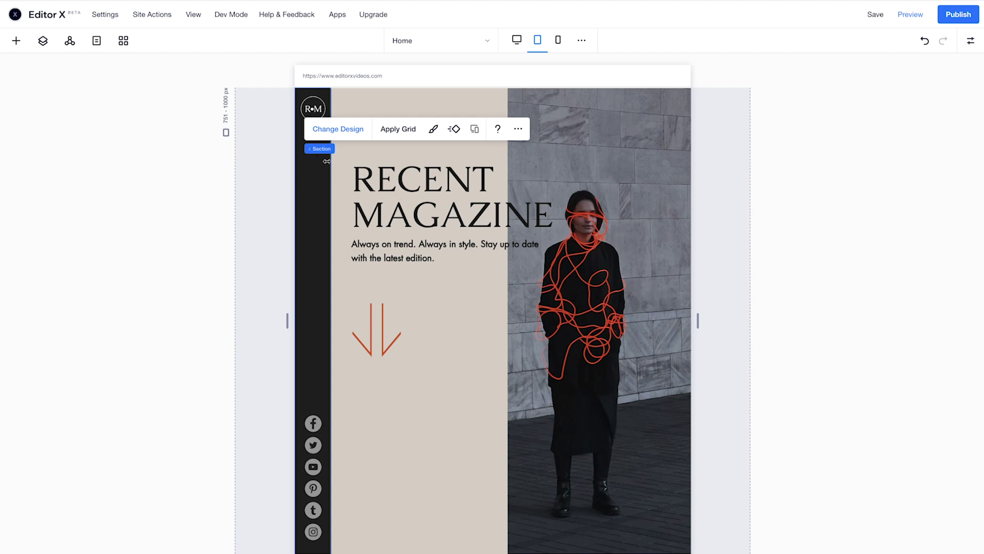
pyautogui.click(519, 129)
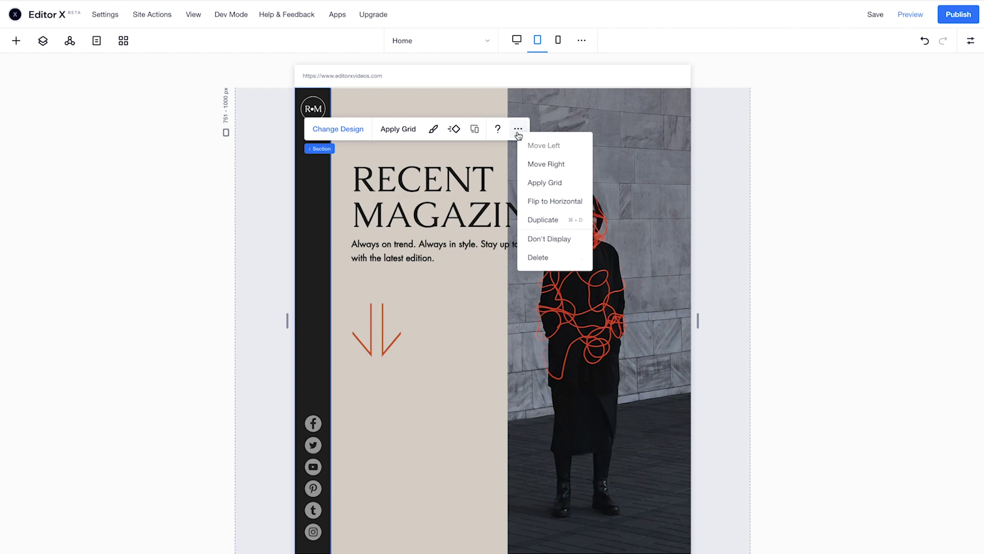
pyautogui.click(586, 202)
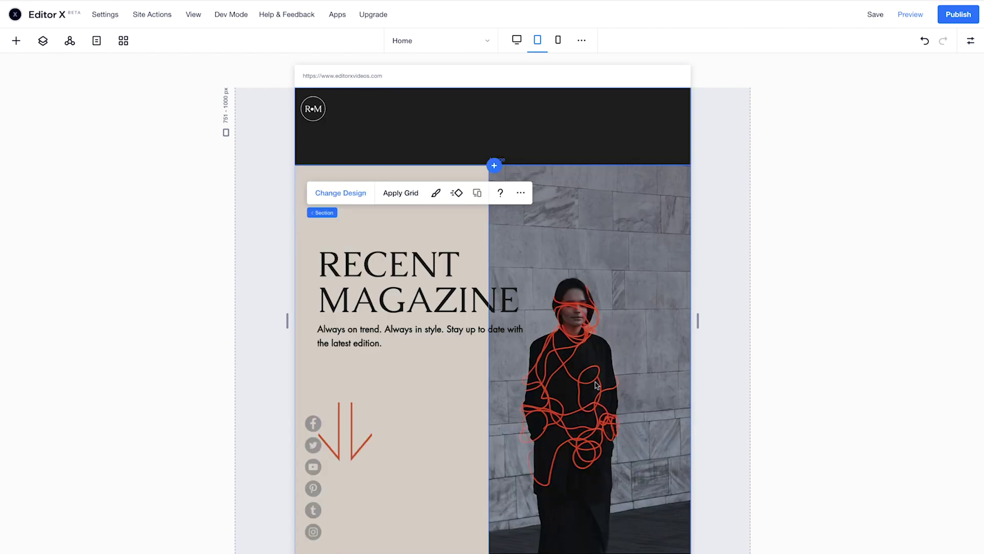
# Hide the social icons bar on tablet and shorten the header to 81 px tall.
pyautogui.click(314, 482)
pyautogui.rightClick(315, 484)
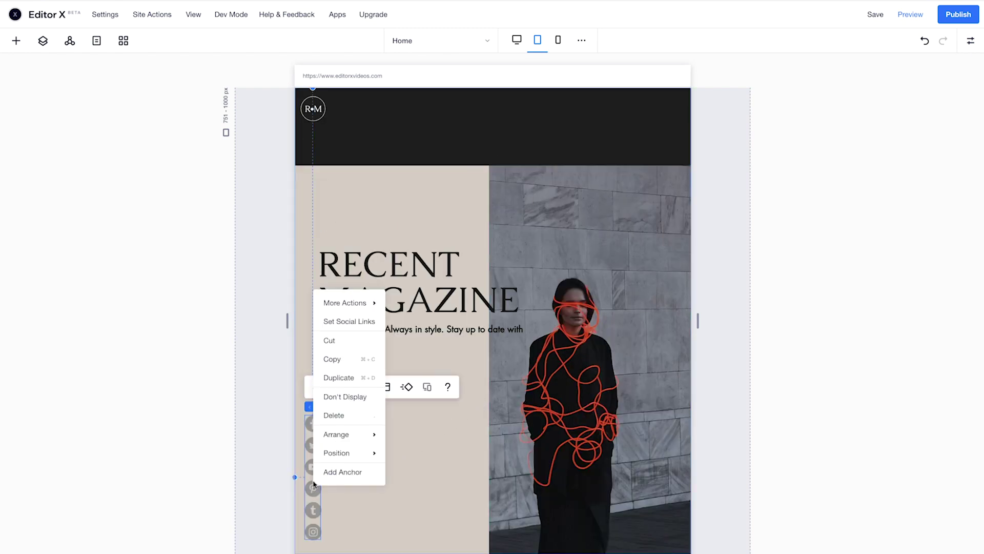
pyautogui.click(339, 396)
pyautogui.moveTo(436, 165); pyautogui.dragTo(431, 126)
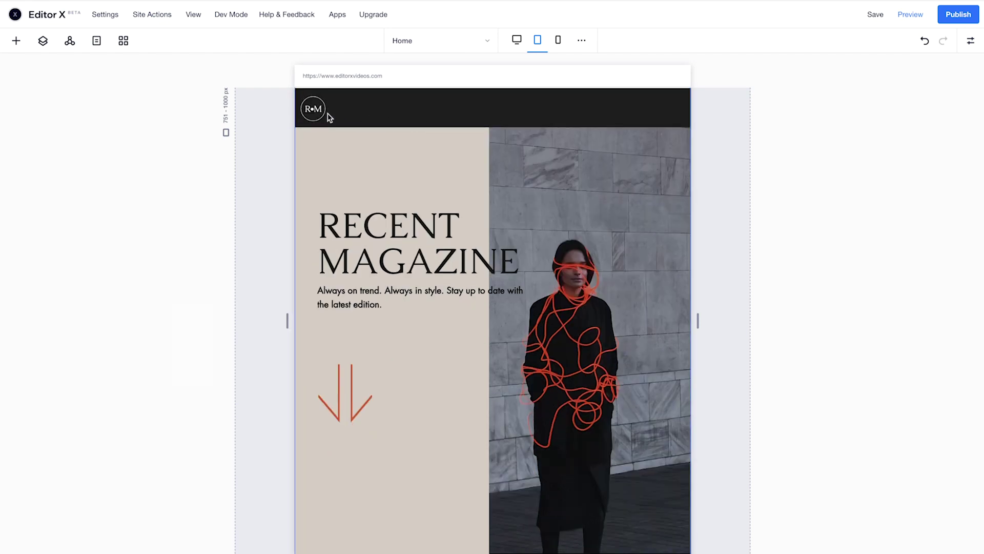
# Link the R•M logo to the Top of Page anchor, then deselect it.
pyautogui.scroll(-12, 329, 117)
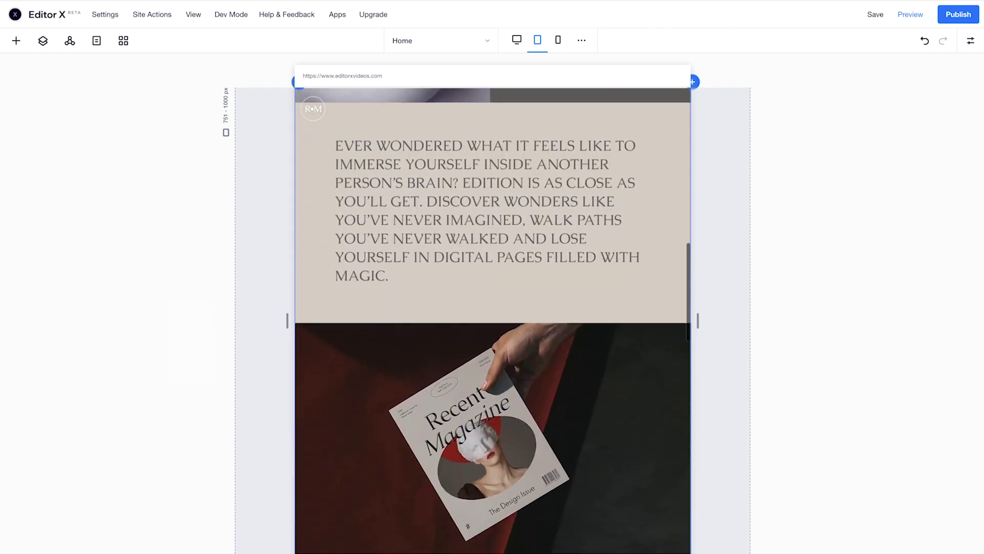
pyautogui.scroll(-5, 205, 310)
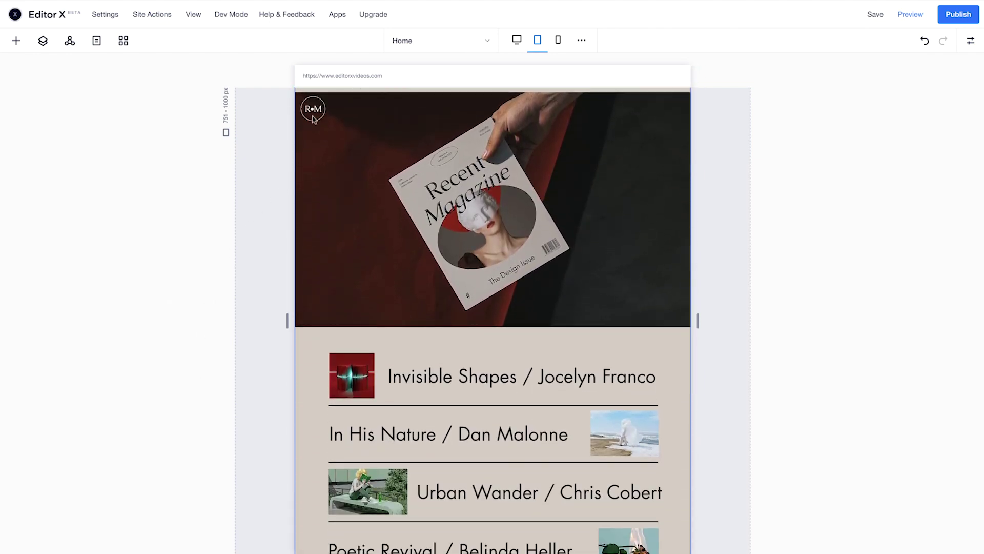
pyautogui.click(314, 117)
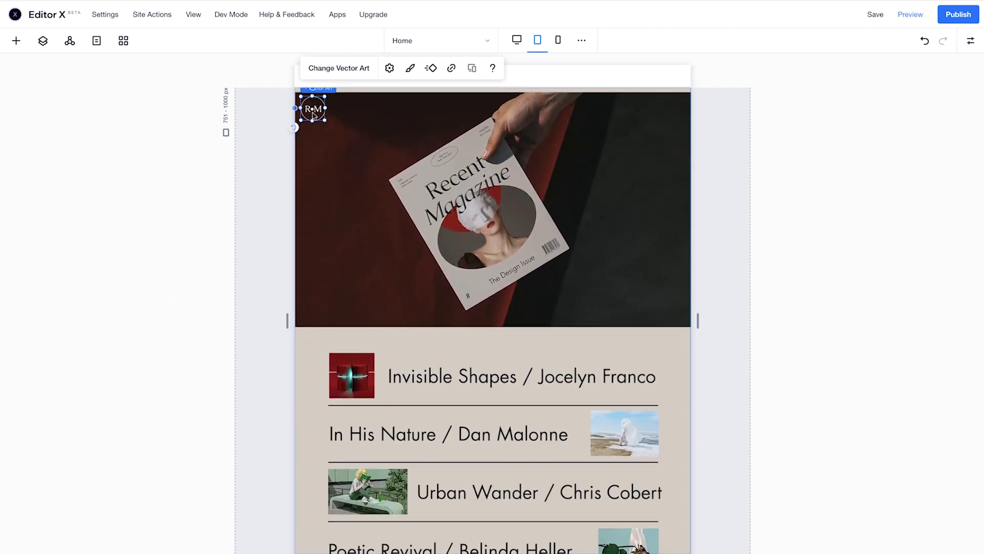
pyautogui.click(452, 68)
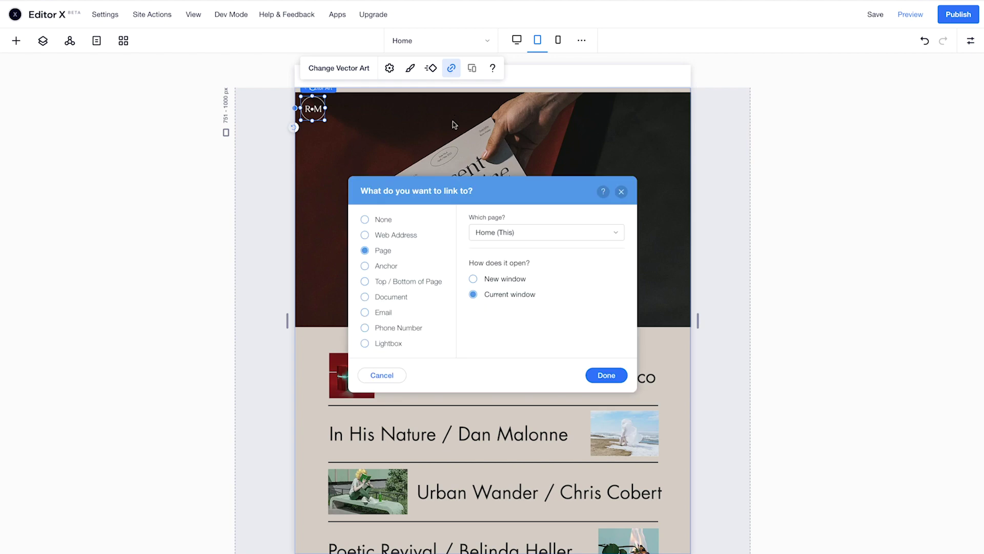
pyautogui.click(398, 267)
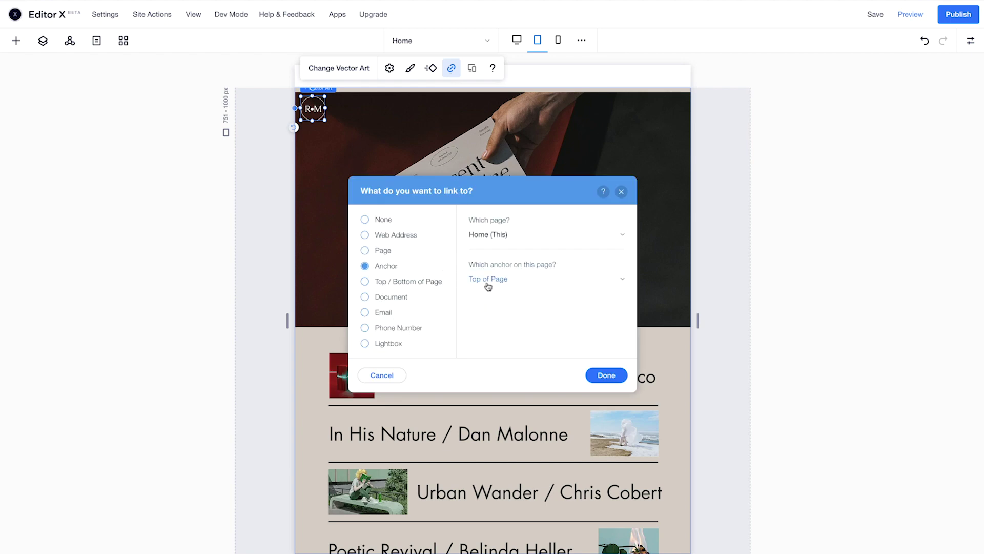
pyautogui.click(606, 378)
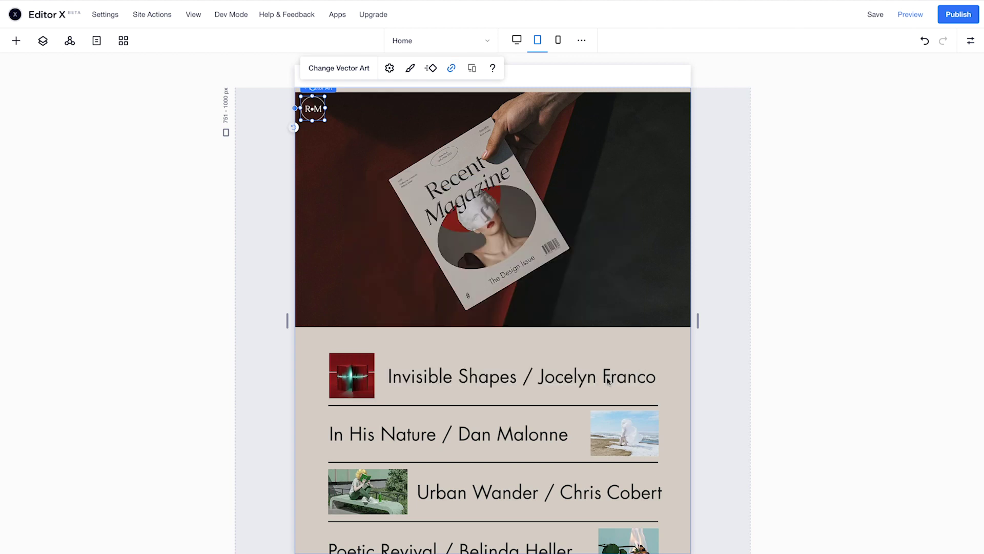
pyautogui.click(829, 327)
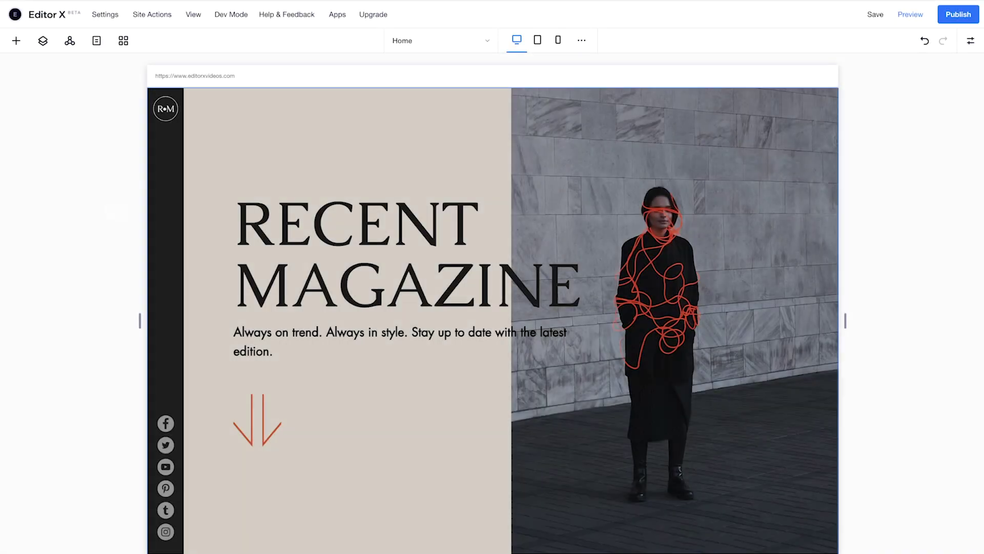
# Set the 'Ever wondered…' section's overflow to Scroll, vertical direction, at 750 px height.
pyautogui.scroll(-15, 493, 320)
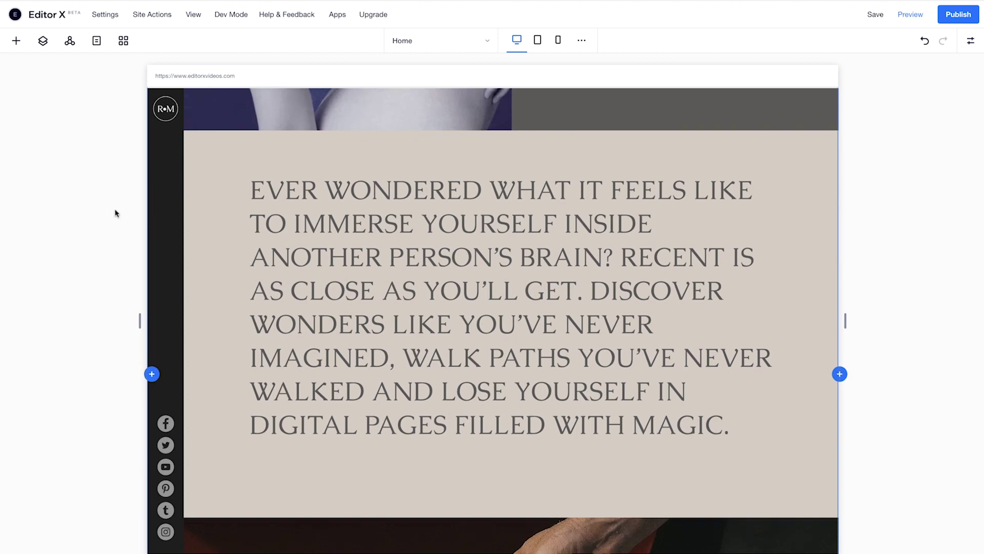
pyautogui.click(475, 158)
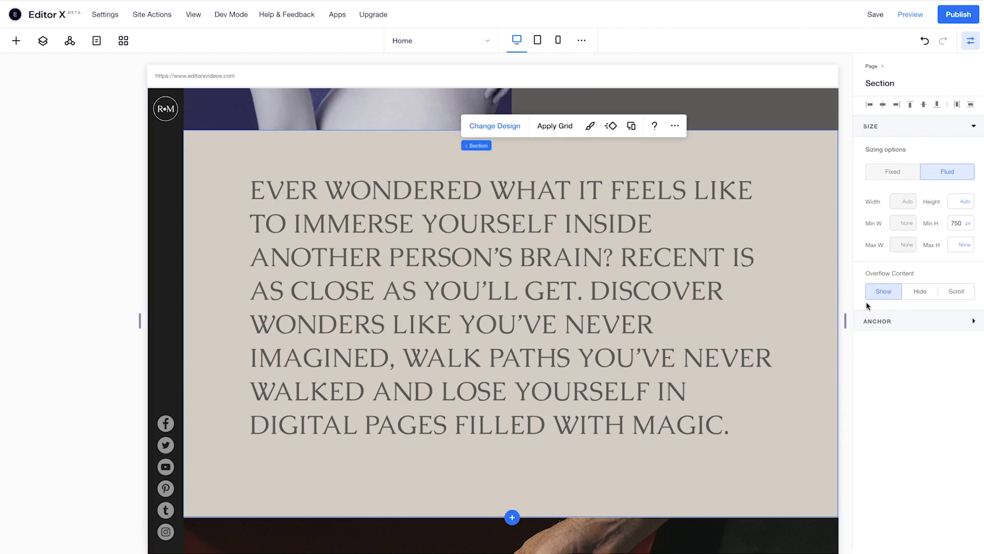
pyautogui.click(958, 298)
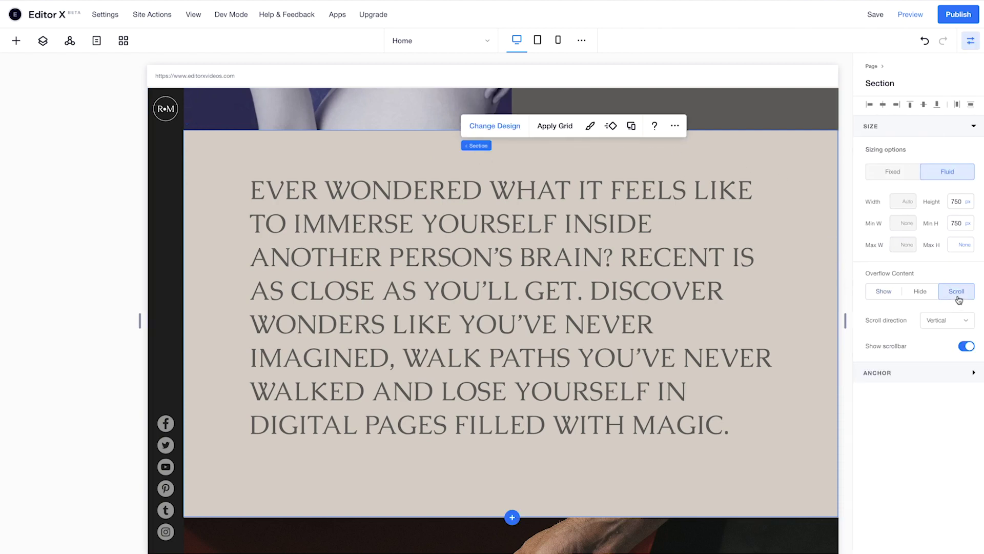
pyautogui.click(967, 325)
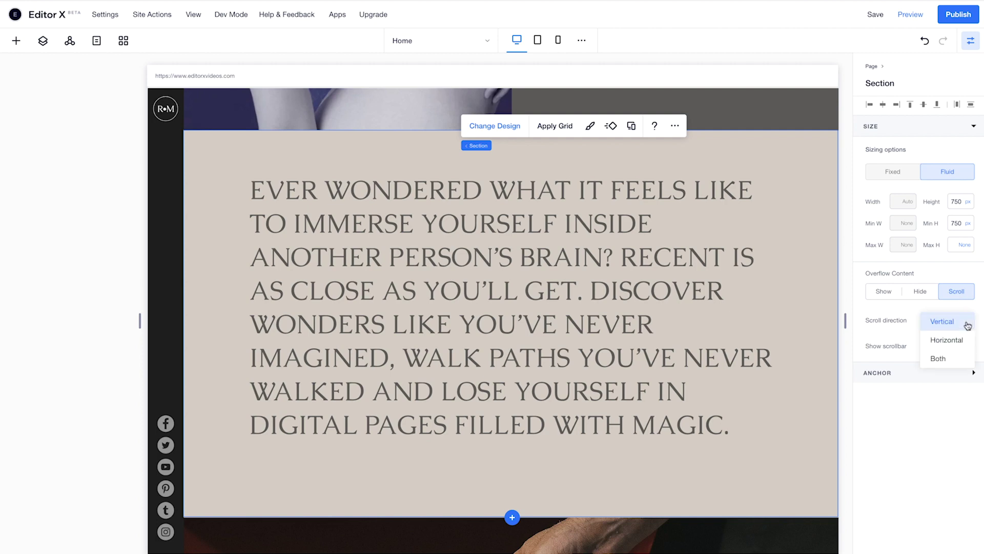
pyautogui.click(968, 326)
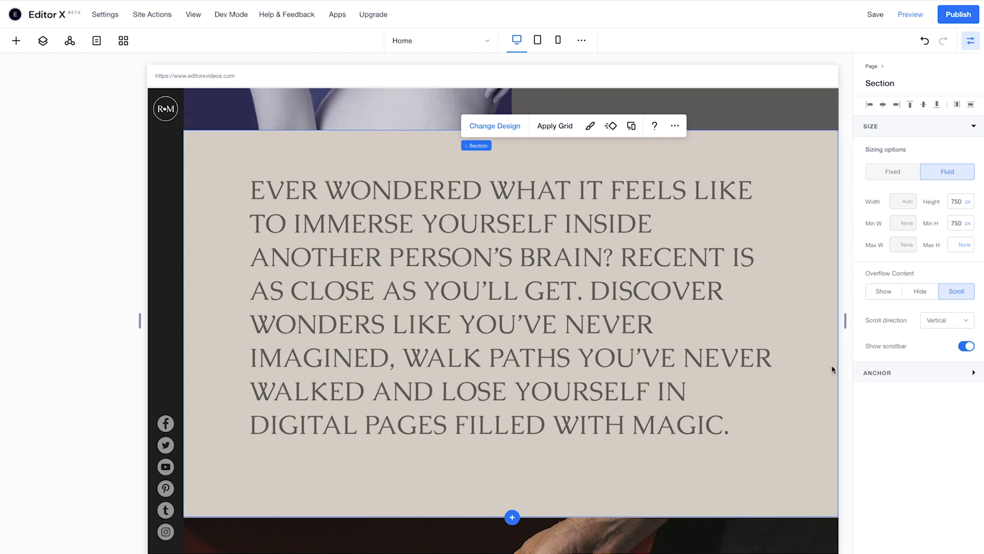
# Paste a long paragraph continuation after 'MAGIC.' and test scrolling the text inside the section.
pyautogui.doubleClick(734, 424)
pyautogui.click(734, 421)
pyautogui.hotkey('ctrl', 'v')
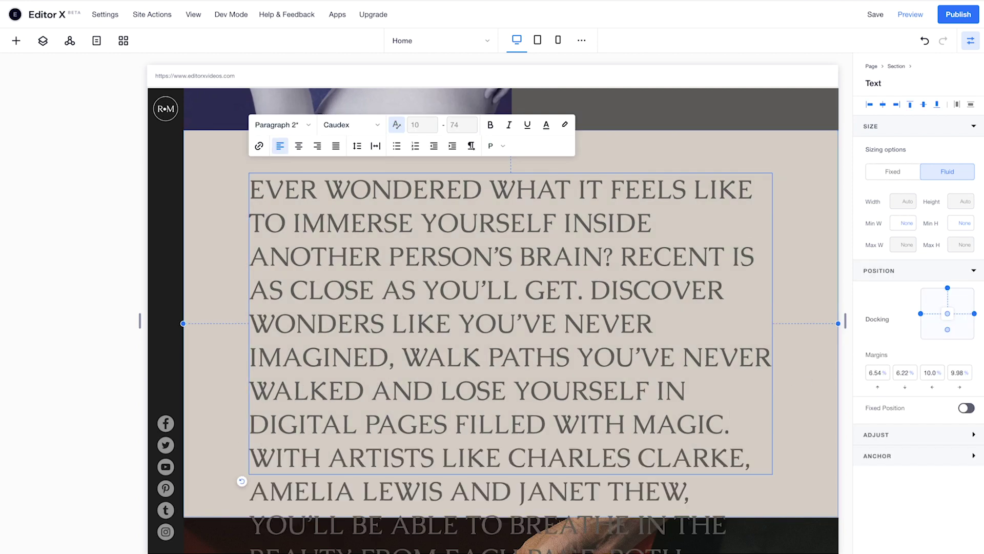
pyautogui.click(795, 413)
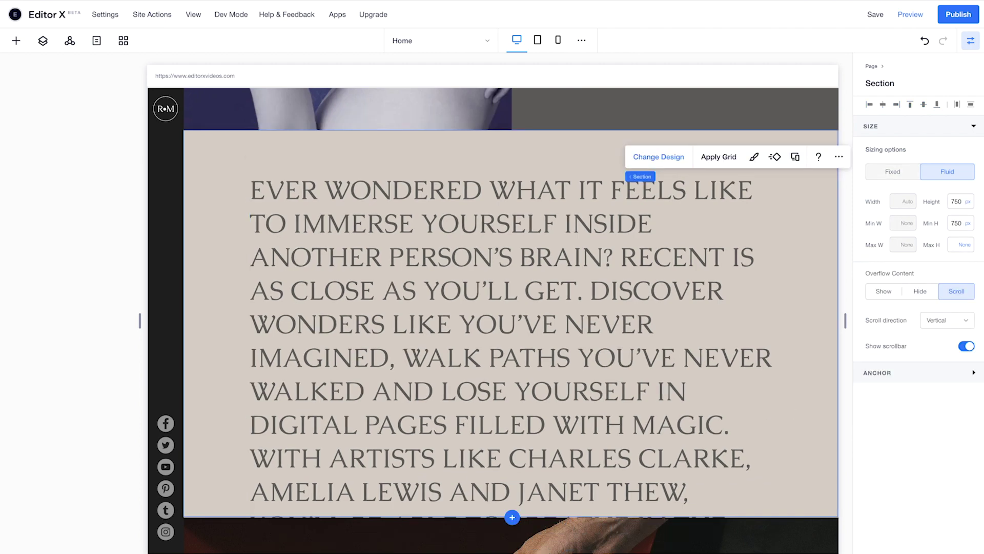
pyautogui.scroll(-9, 806, 399)
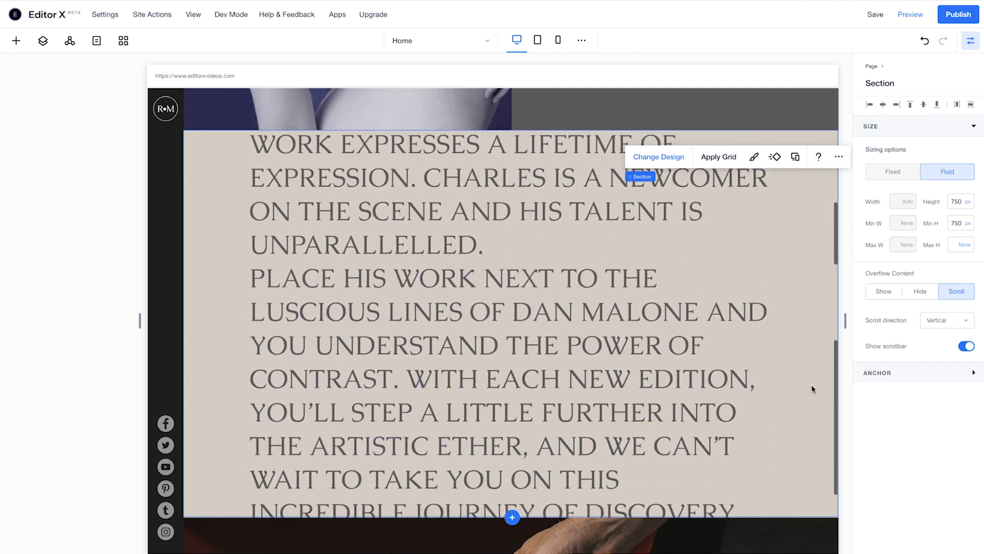
pyautogui.scroll(9, 812, 390)
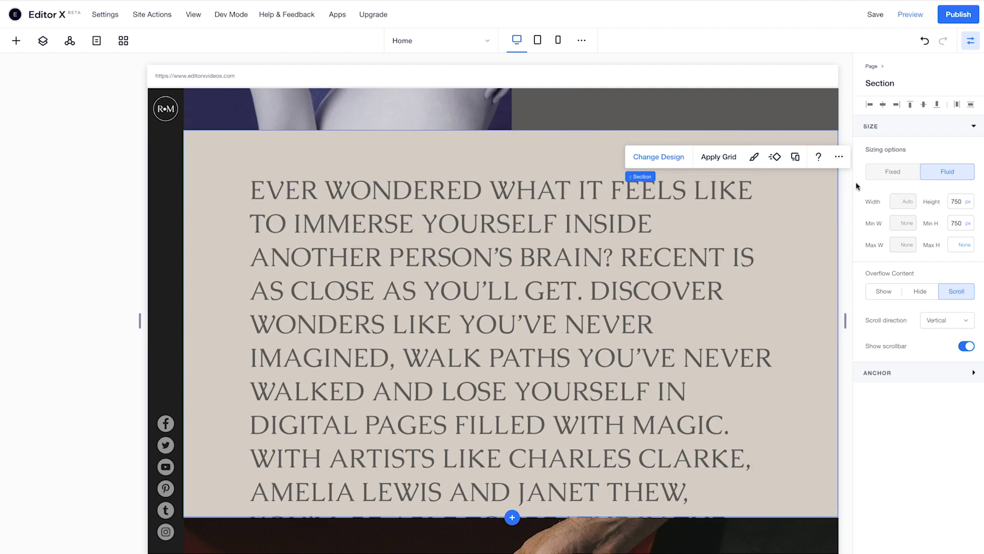
# Set the text section to Don't Display on the tablet breakpoint and preview the site.
pyautogui.click(538, 47)
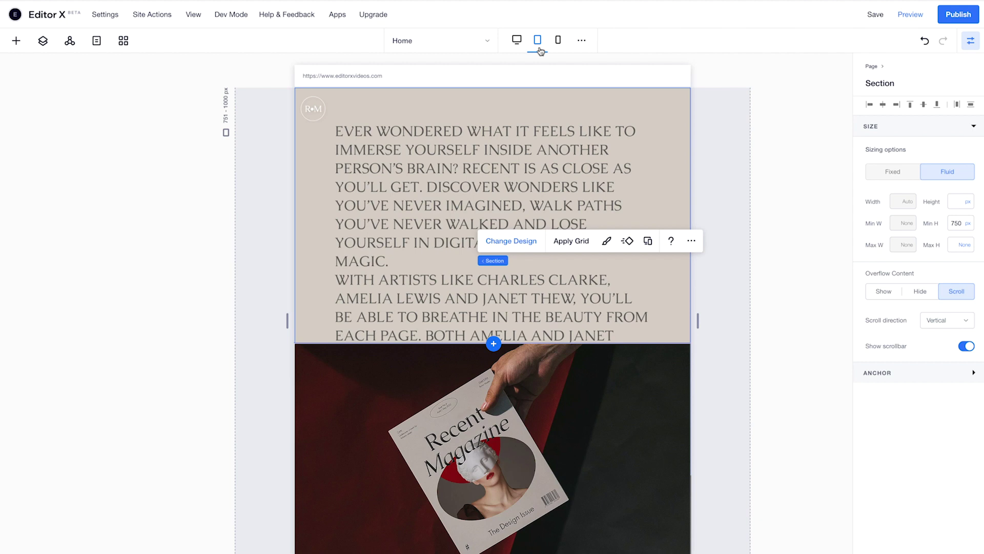
pyautogui.rightClick(537, 103)
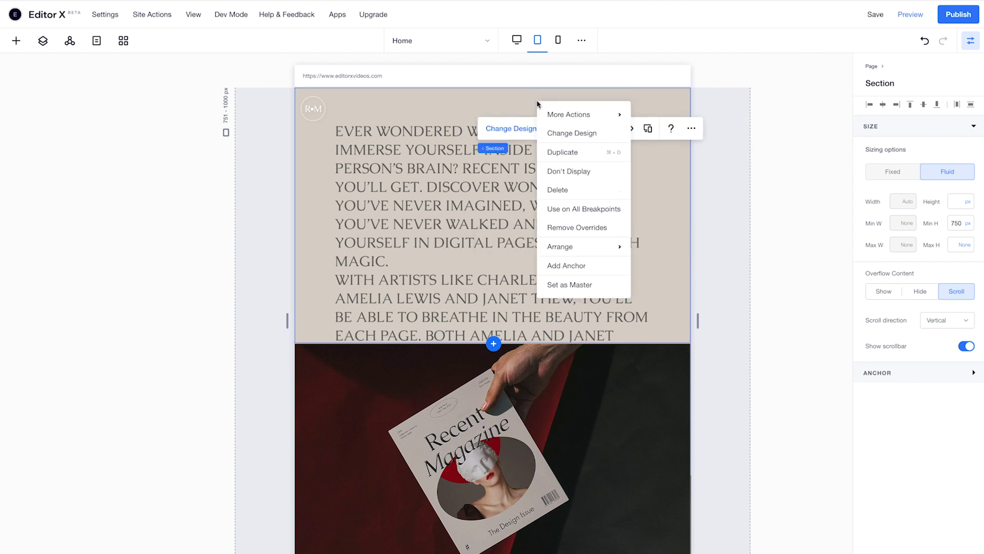
pyautogui.click(595, 171)
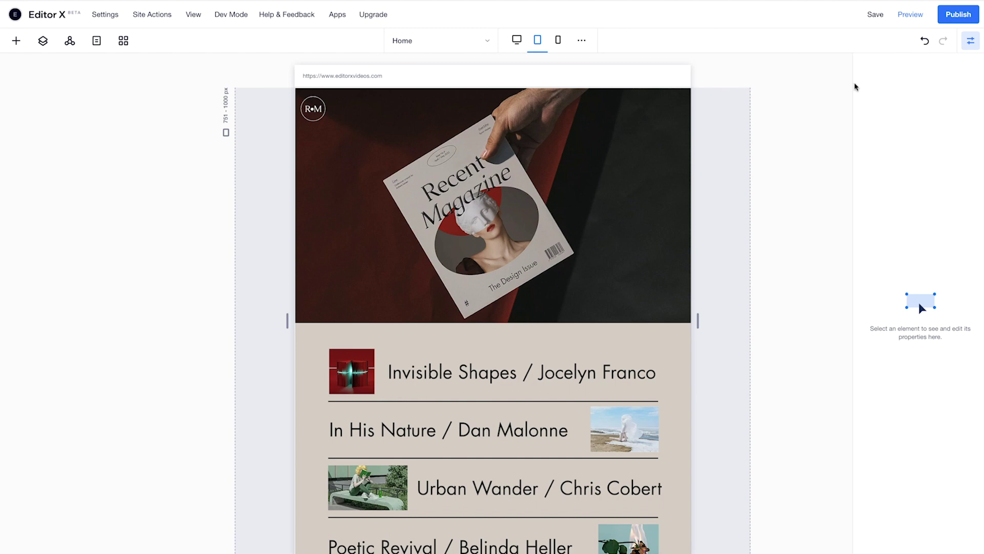
pyautogui.click(910, 14)
# Switch the preview device to Laptop (1808x909).
pyautogui.scroll(15, 668, 320)
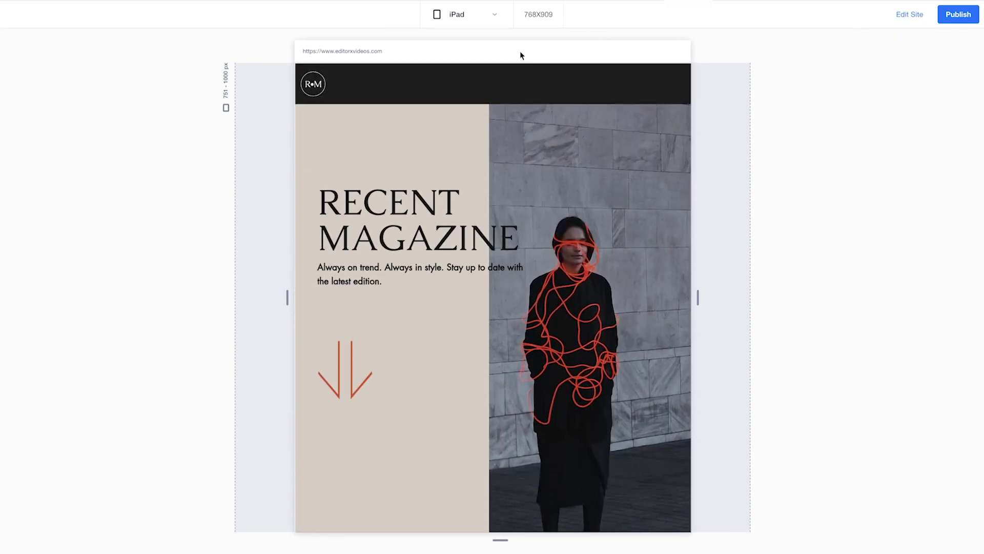
pyautogui.click(496, 17)
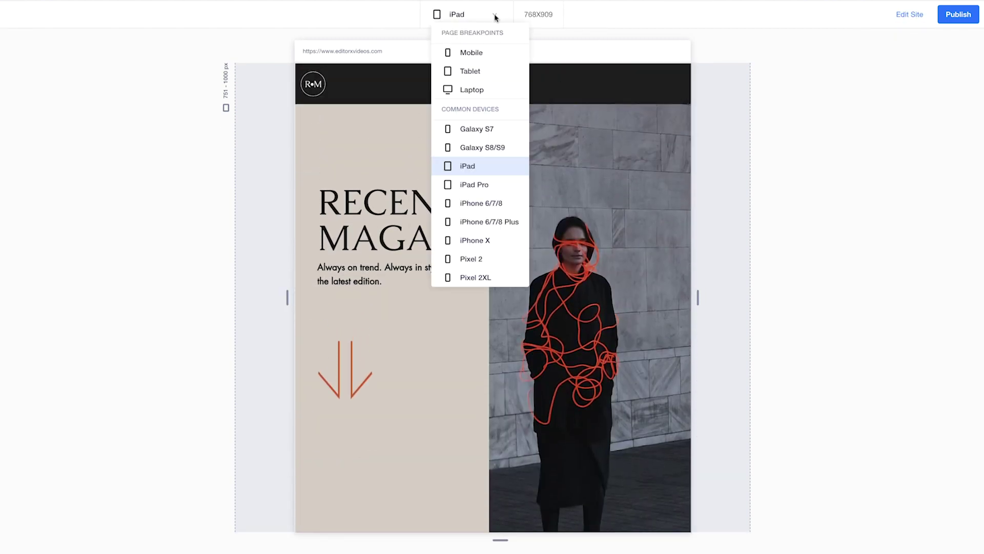
pyautogui.click(511, 91)
# Scroll down the previewed page to the PAST section's three earlier issue covers.
pyautogui.scroll(-15, 940, 112)
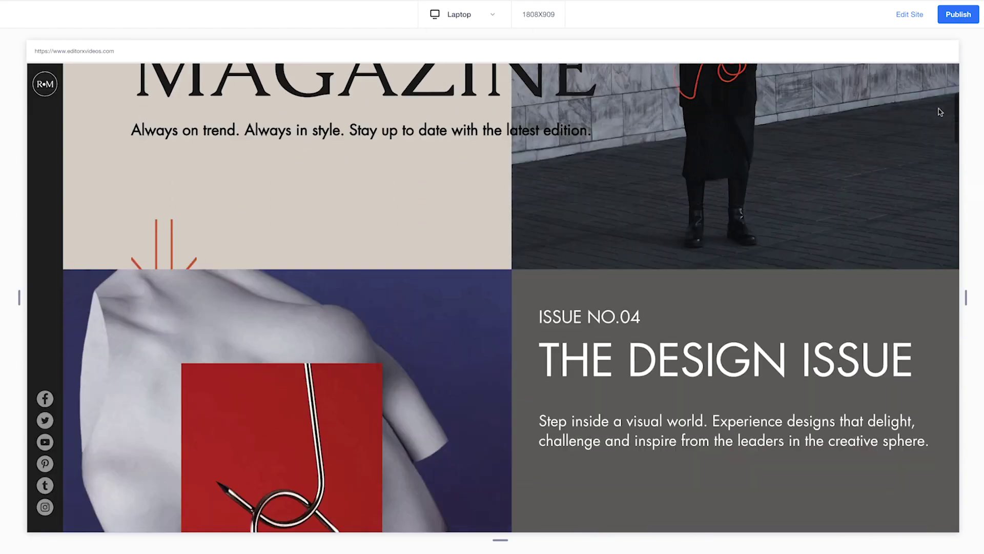
pyautogui.scroll(-2, 940, 112)
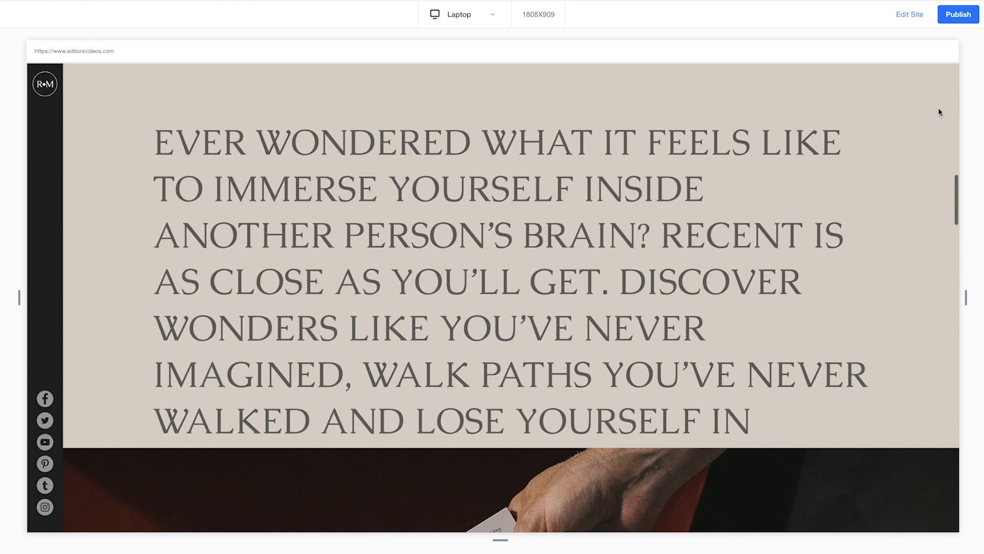
pyautogui.scroll(-20, 940, 111)
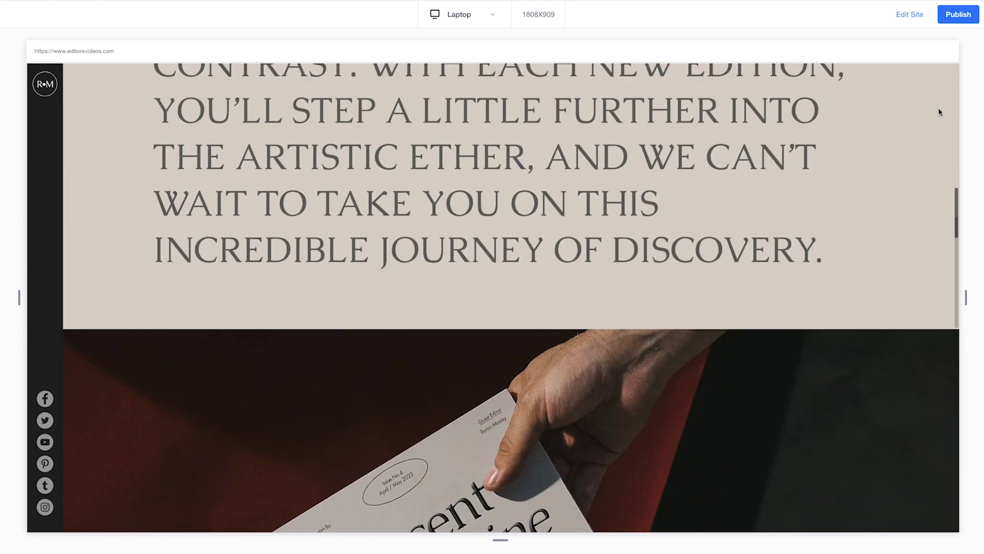
pyautogui.scroll(-20, 940, 112)
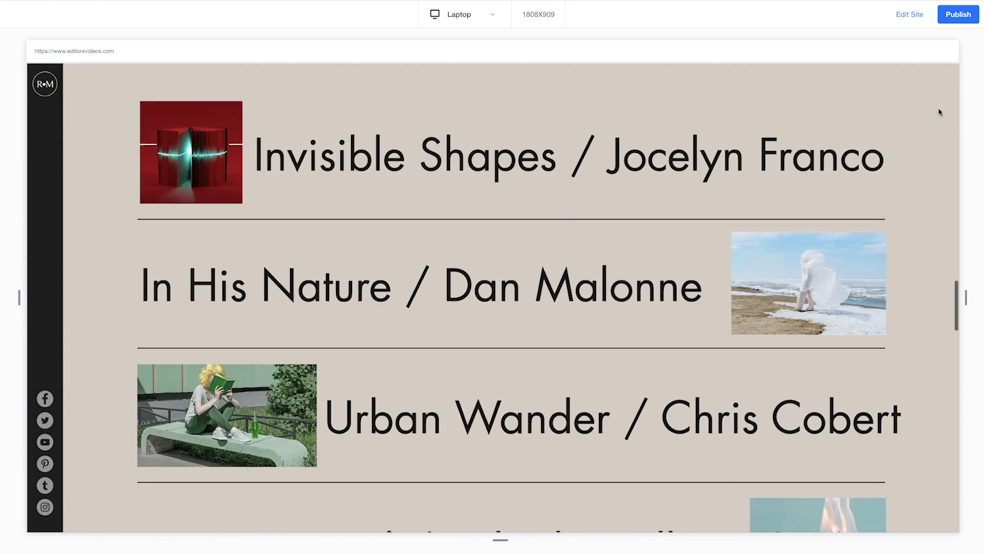
pyautogui.scroll(-20, 940, 112)
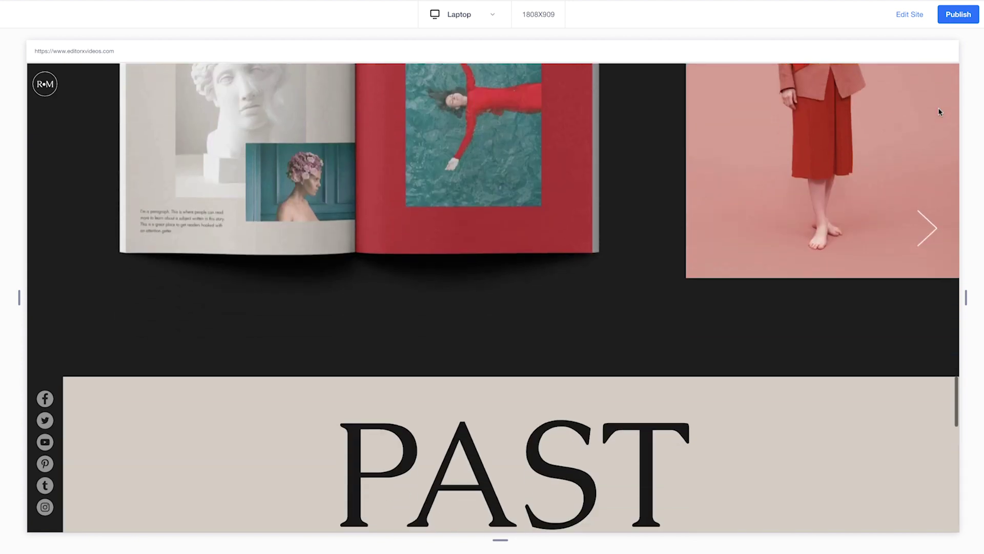
pyautogui.scroll(-3, 939, 111)
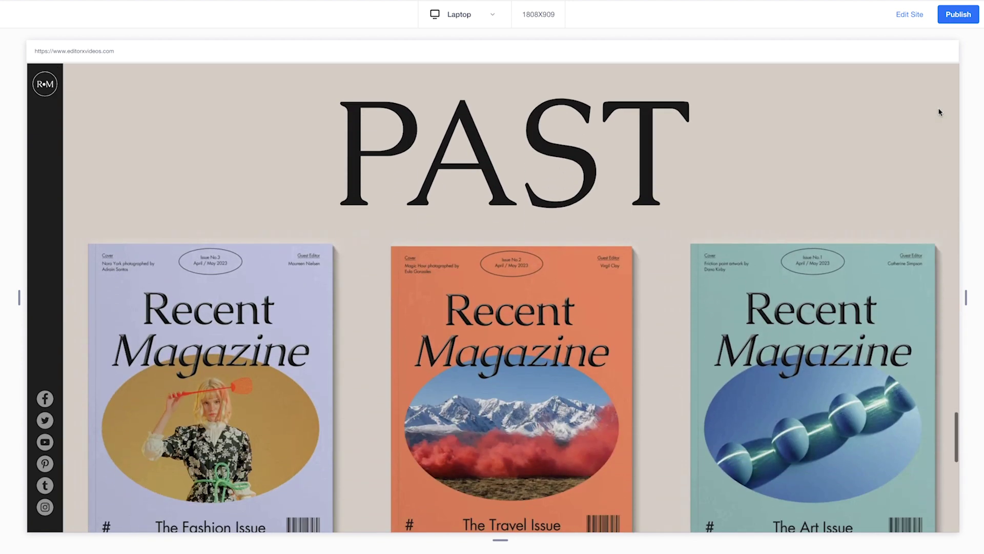